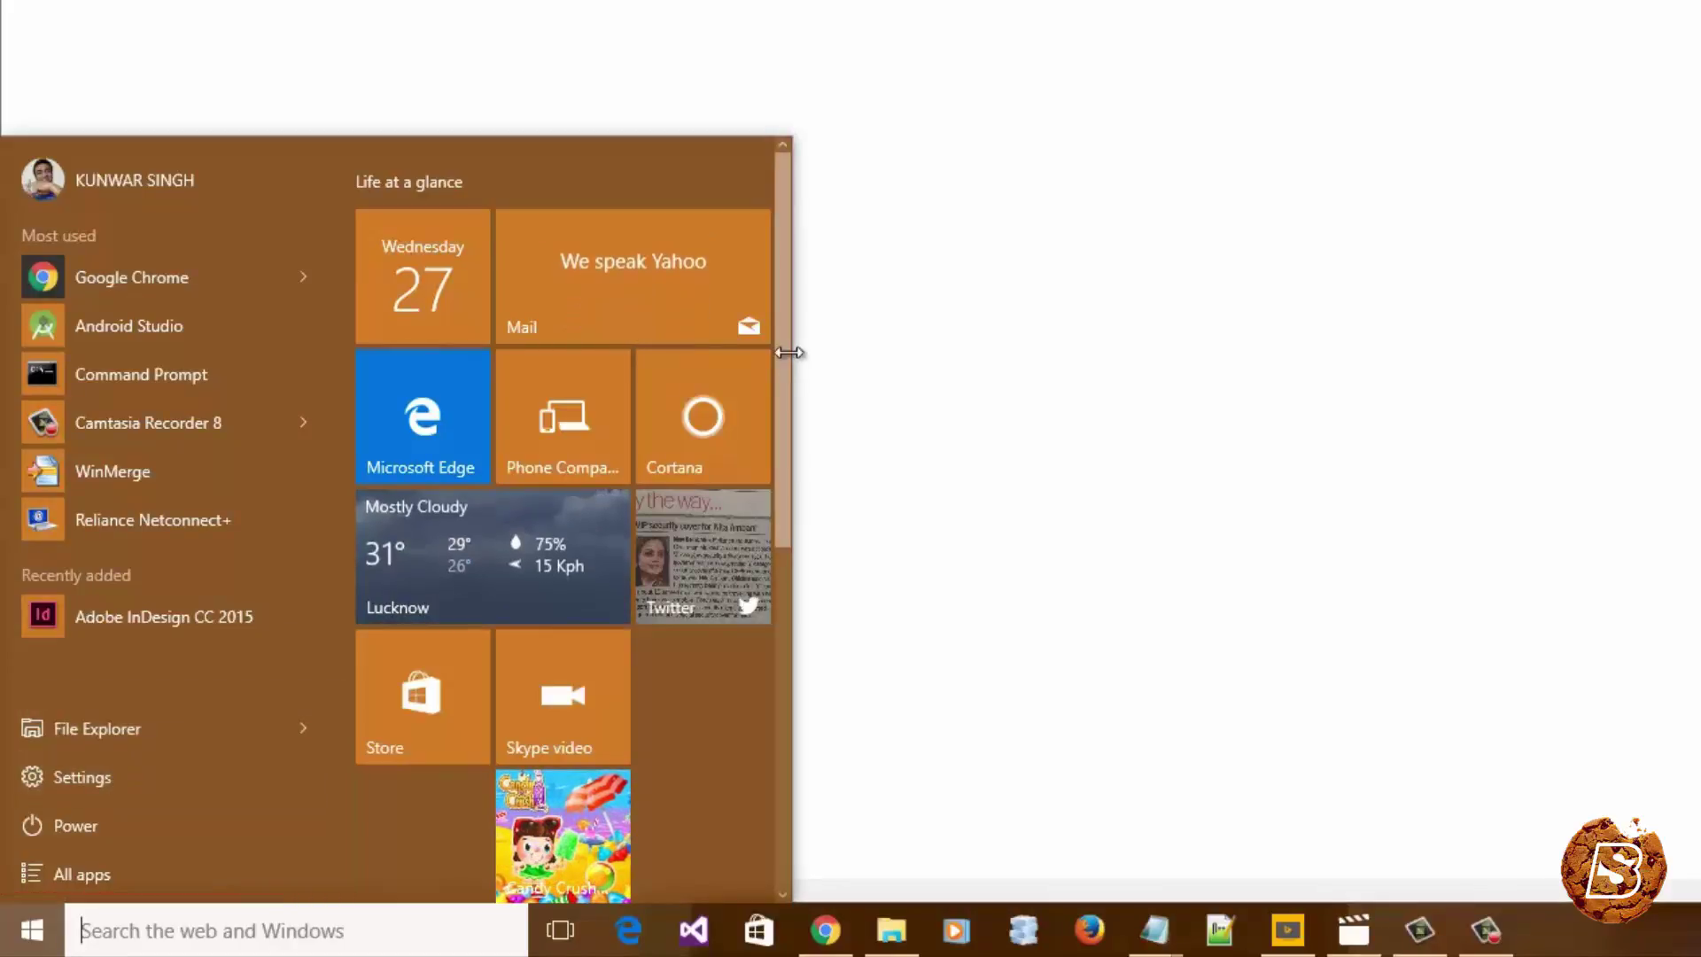
# Widen and heighten the Start menu to reveal the Play and explore group.
pyautogui.moveTo(786, 353); pyautogui.dragTo(1606, 335)
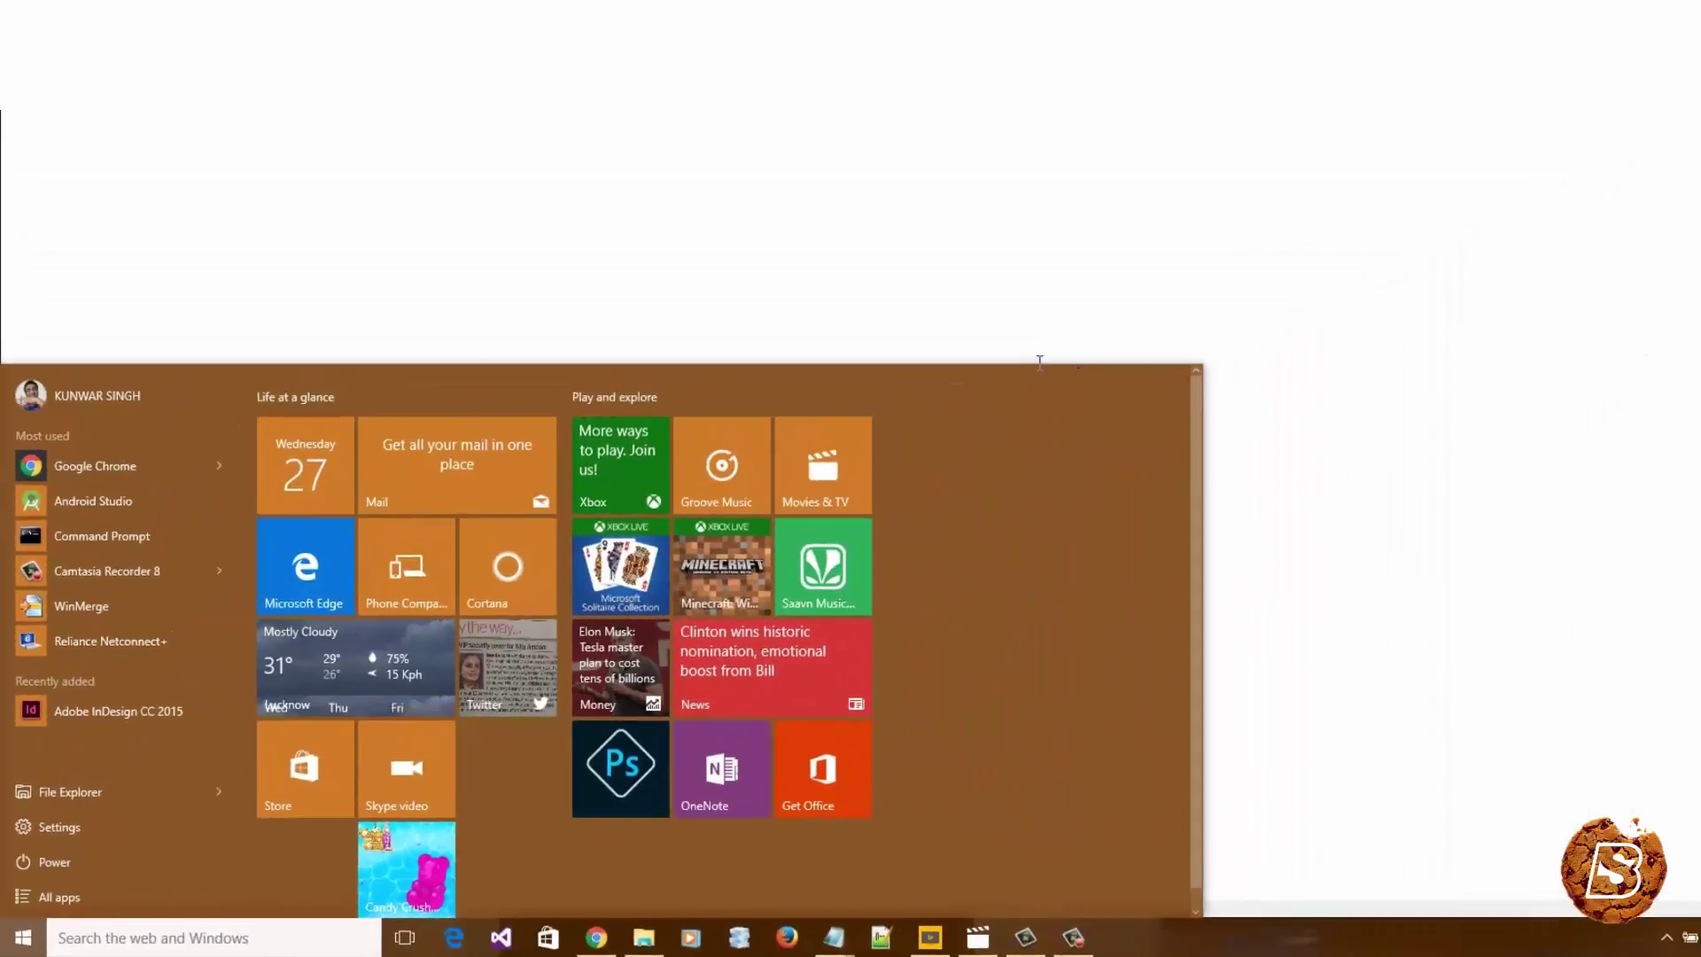
pyautogui.moveTo(1057, 372); pyautogui.dragTo(1401, 324)
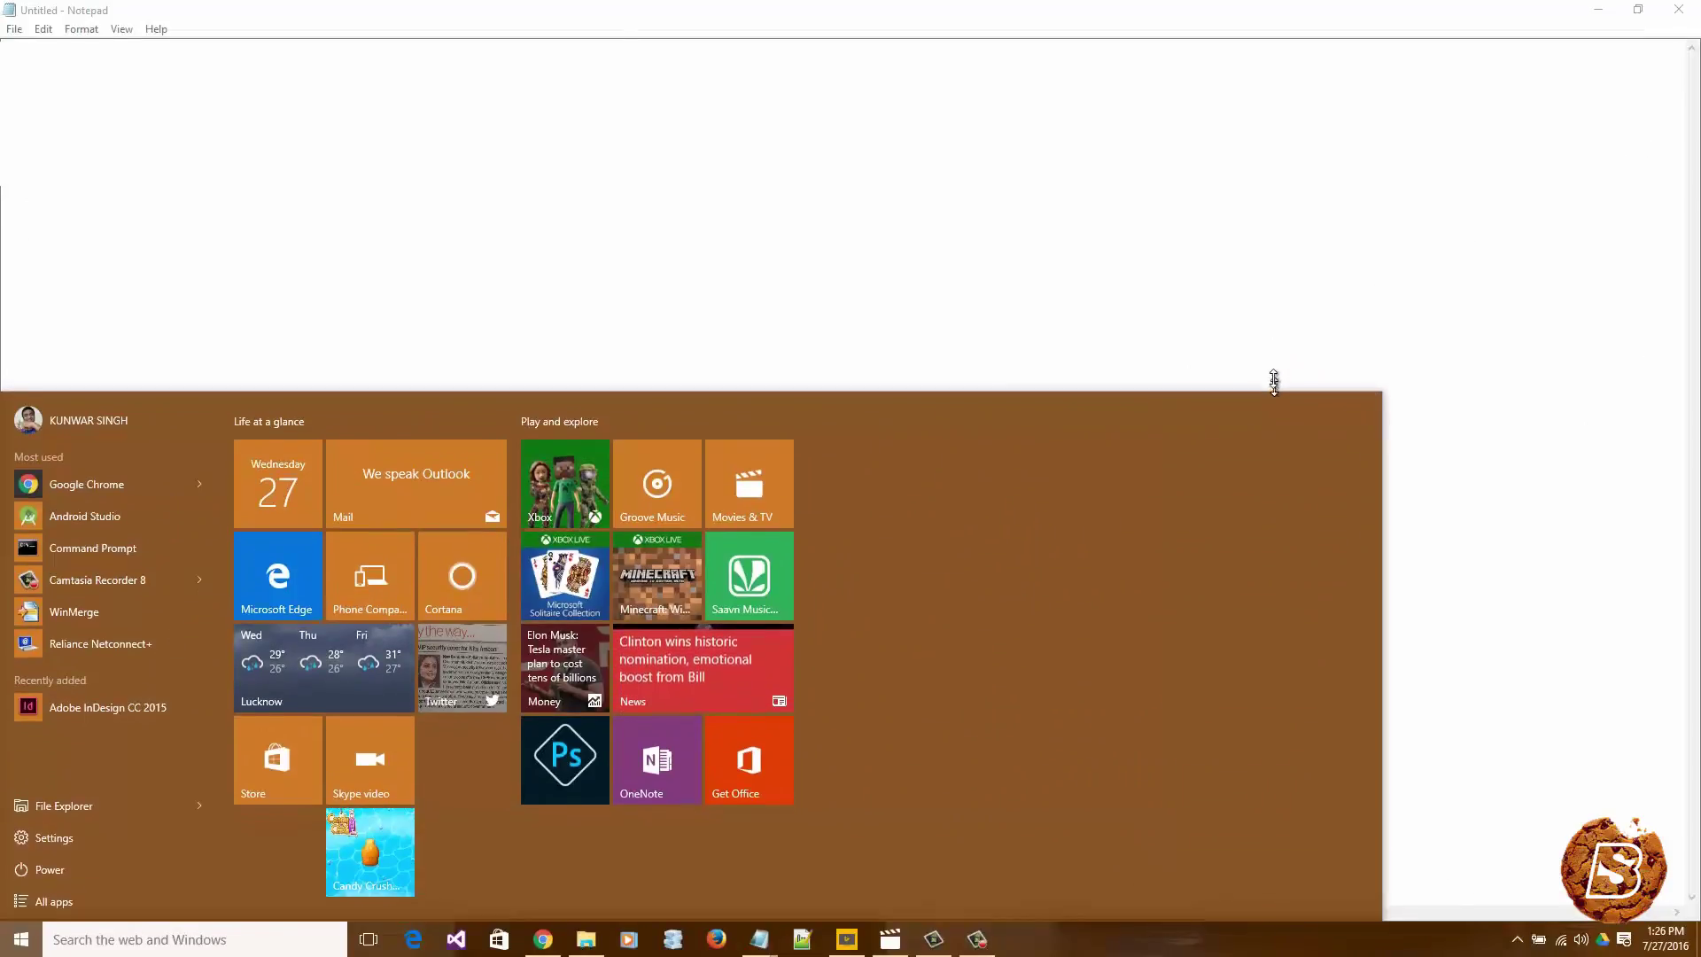
pyautogui.moveTo(1274, 381); pyautogui.dragTo(1242, 33)
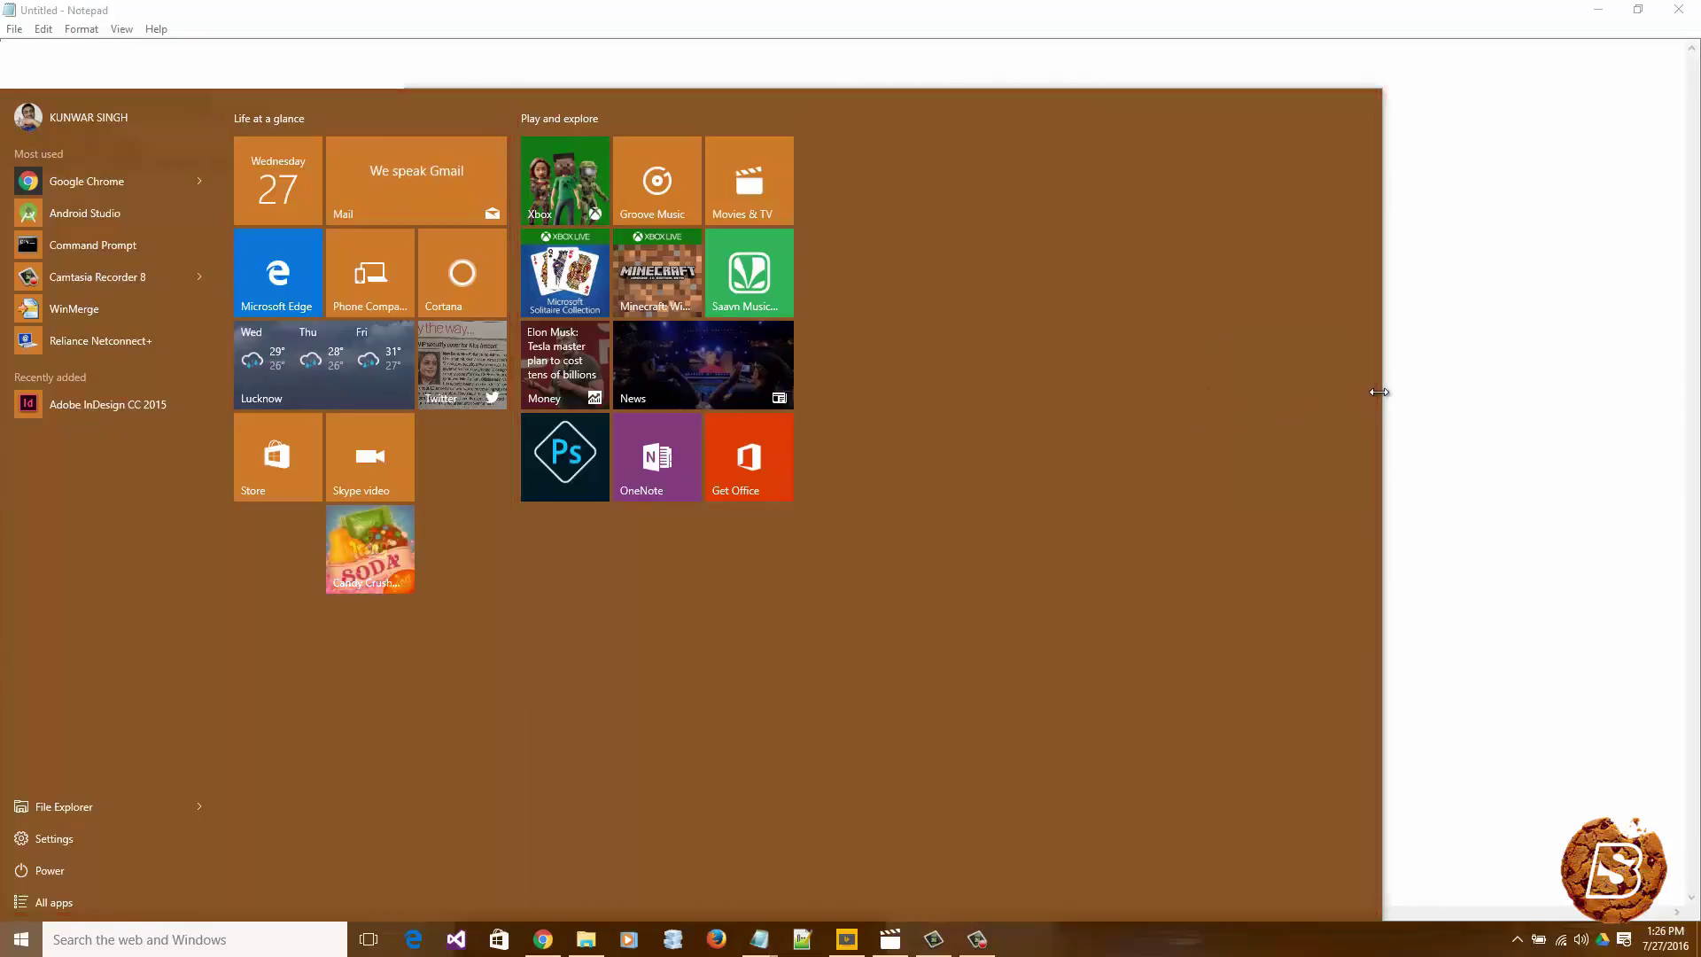
# Narrow and shorten Start so it fits just the Life at a glance group.
pyautogui.moveTo(1238, 391); pyautogui.dragTo(786, 408)
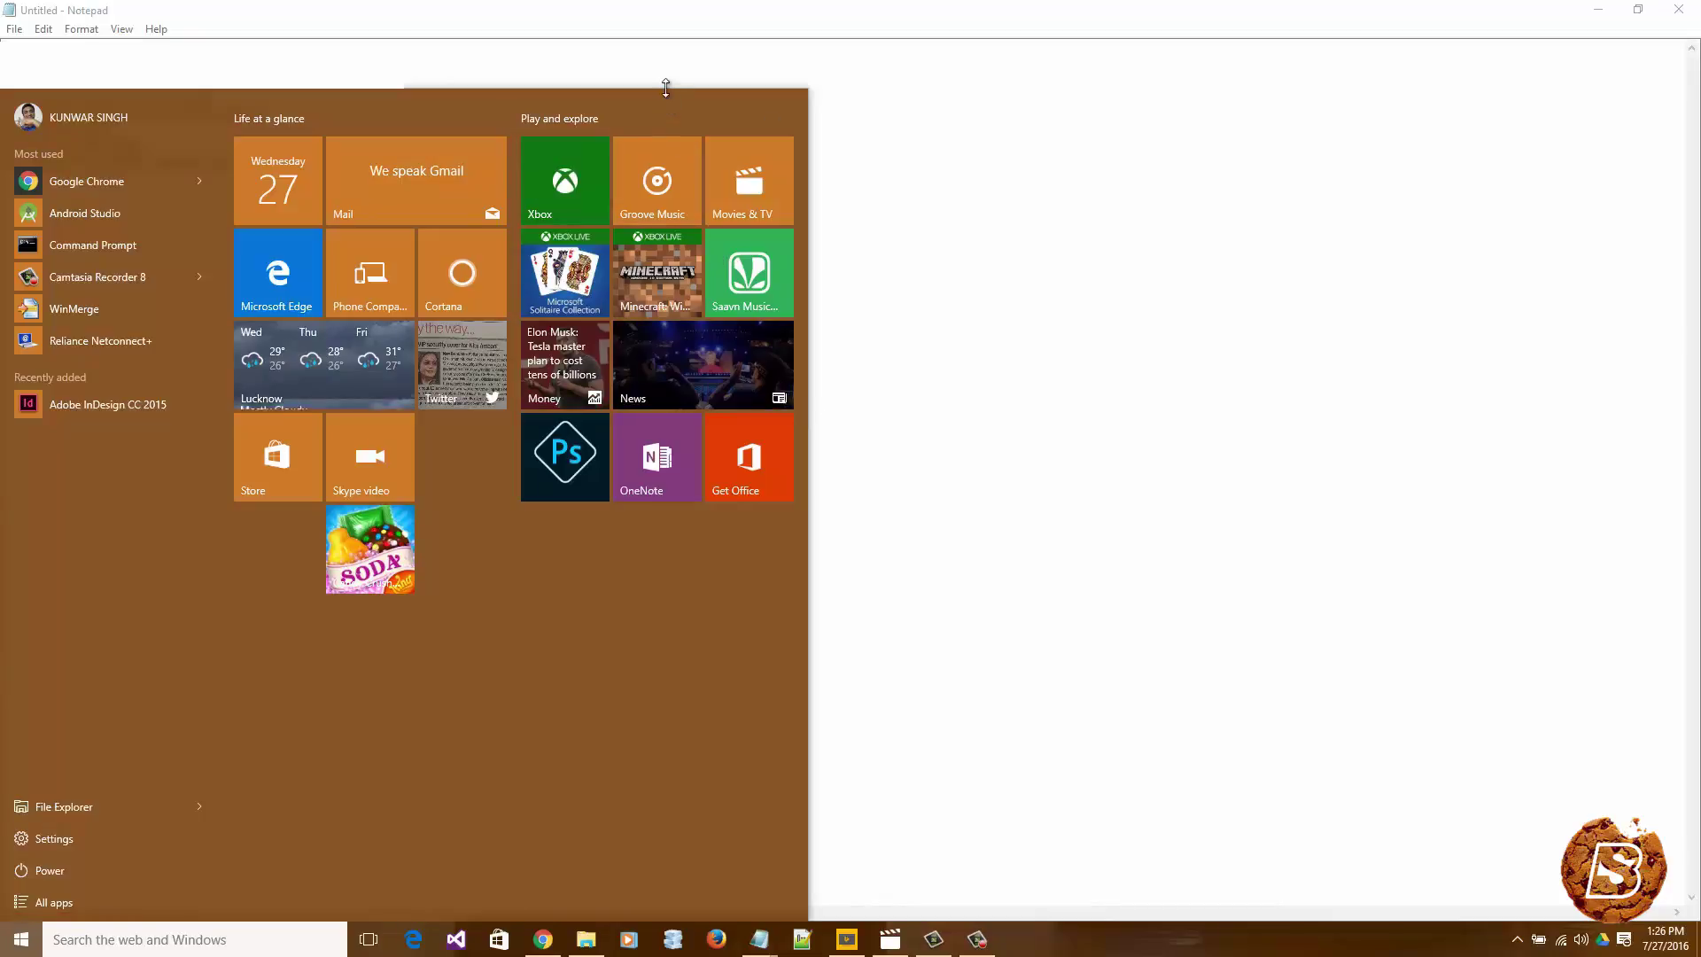
pyautogui.moveTo(665, 88); pyautogui.dragTo(611, 454)
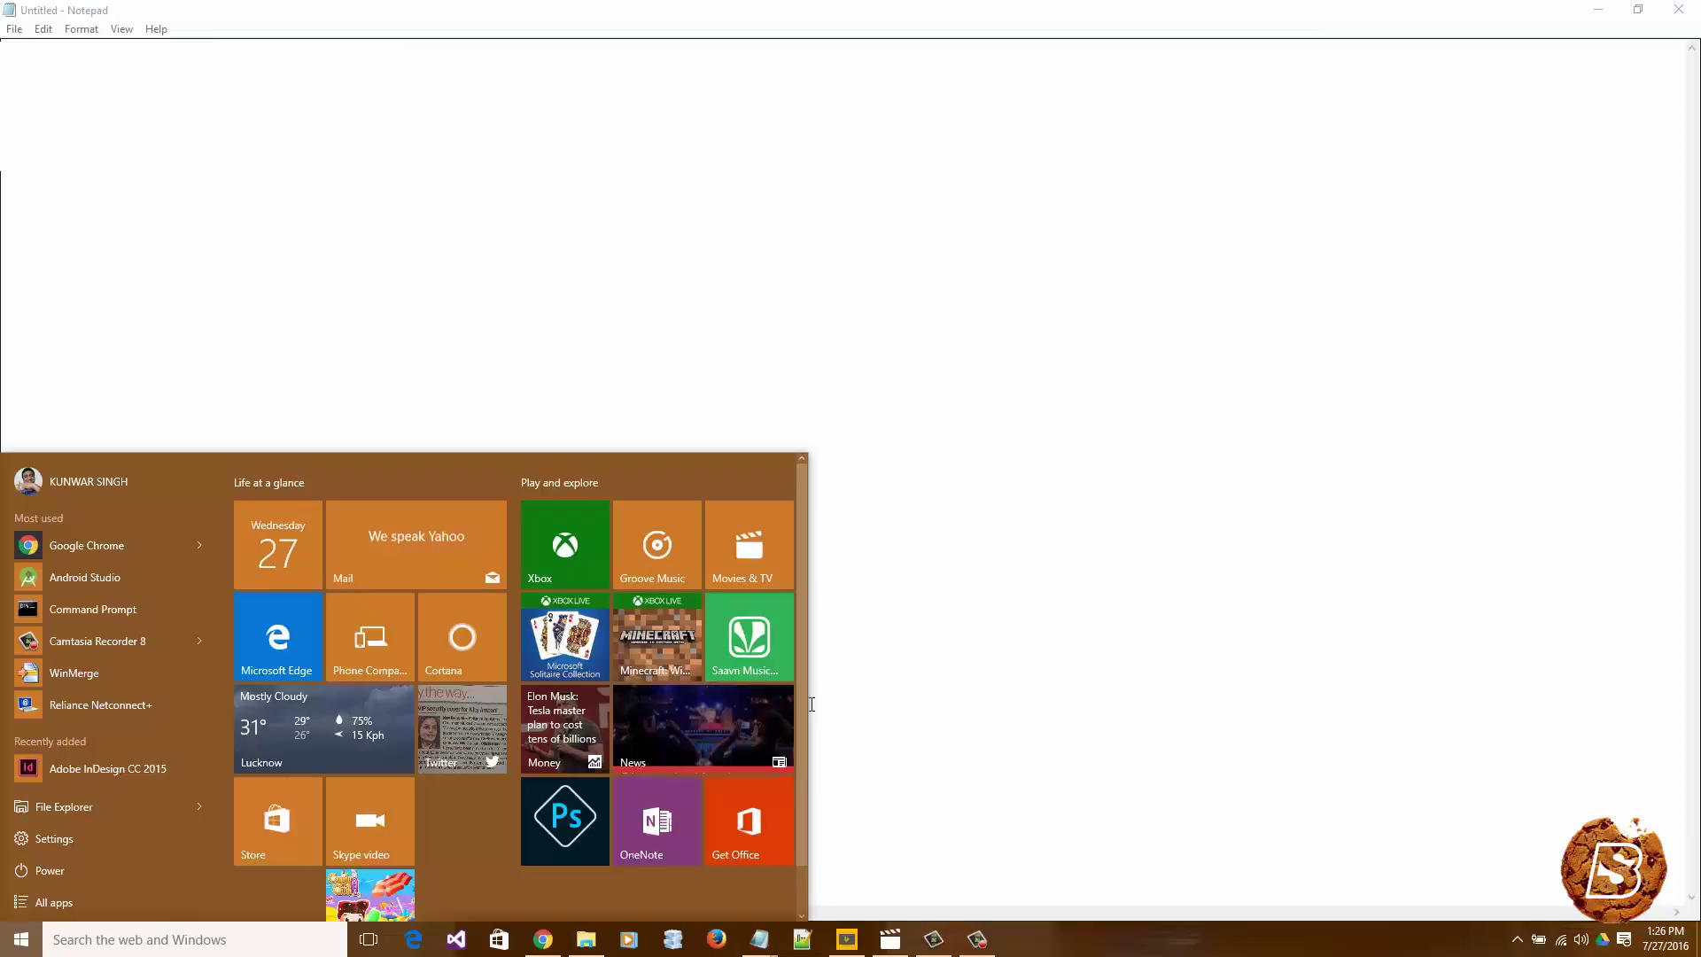
pyautogui.moveTo(805, 705); pyautogui.dragTo(523, 704)
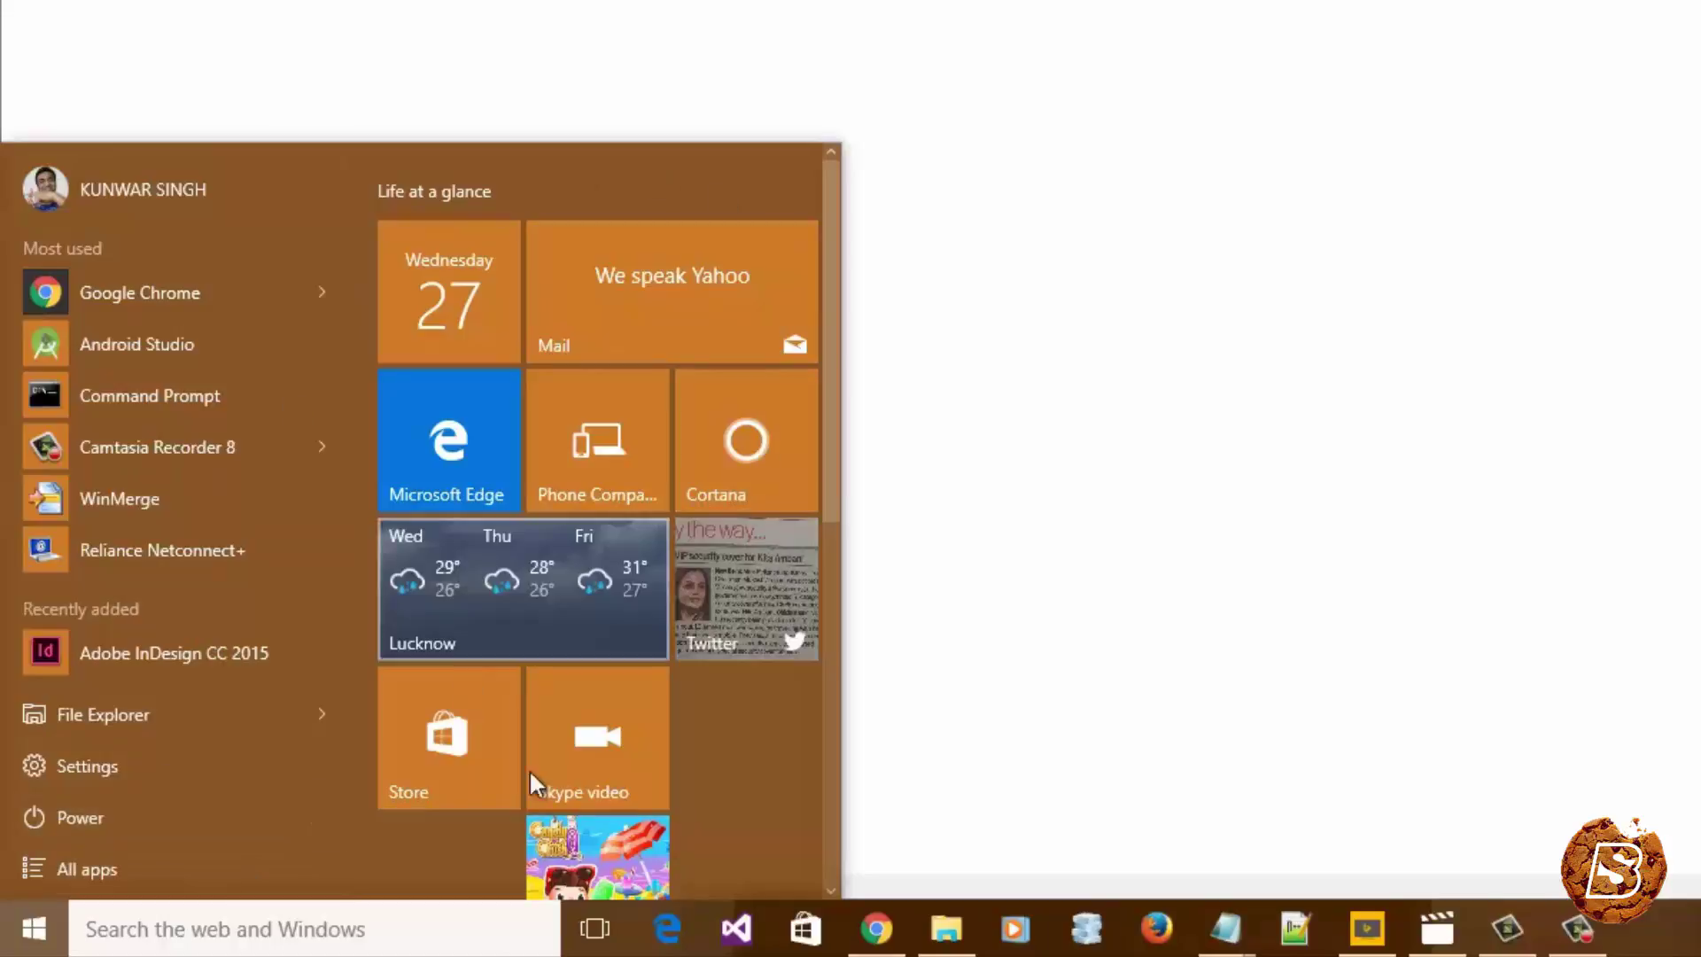
pyautogui.rightClick(467, 303)
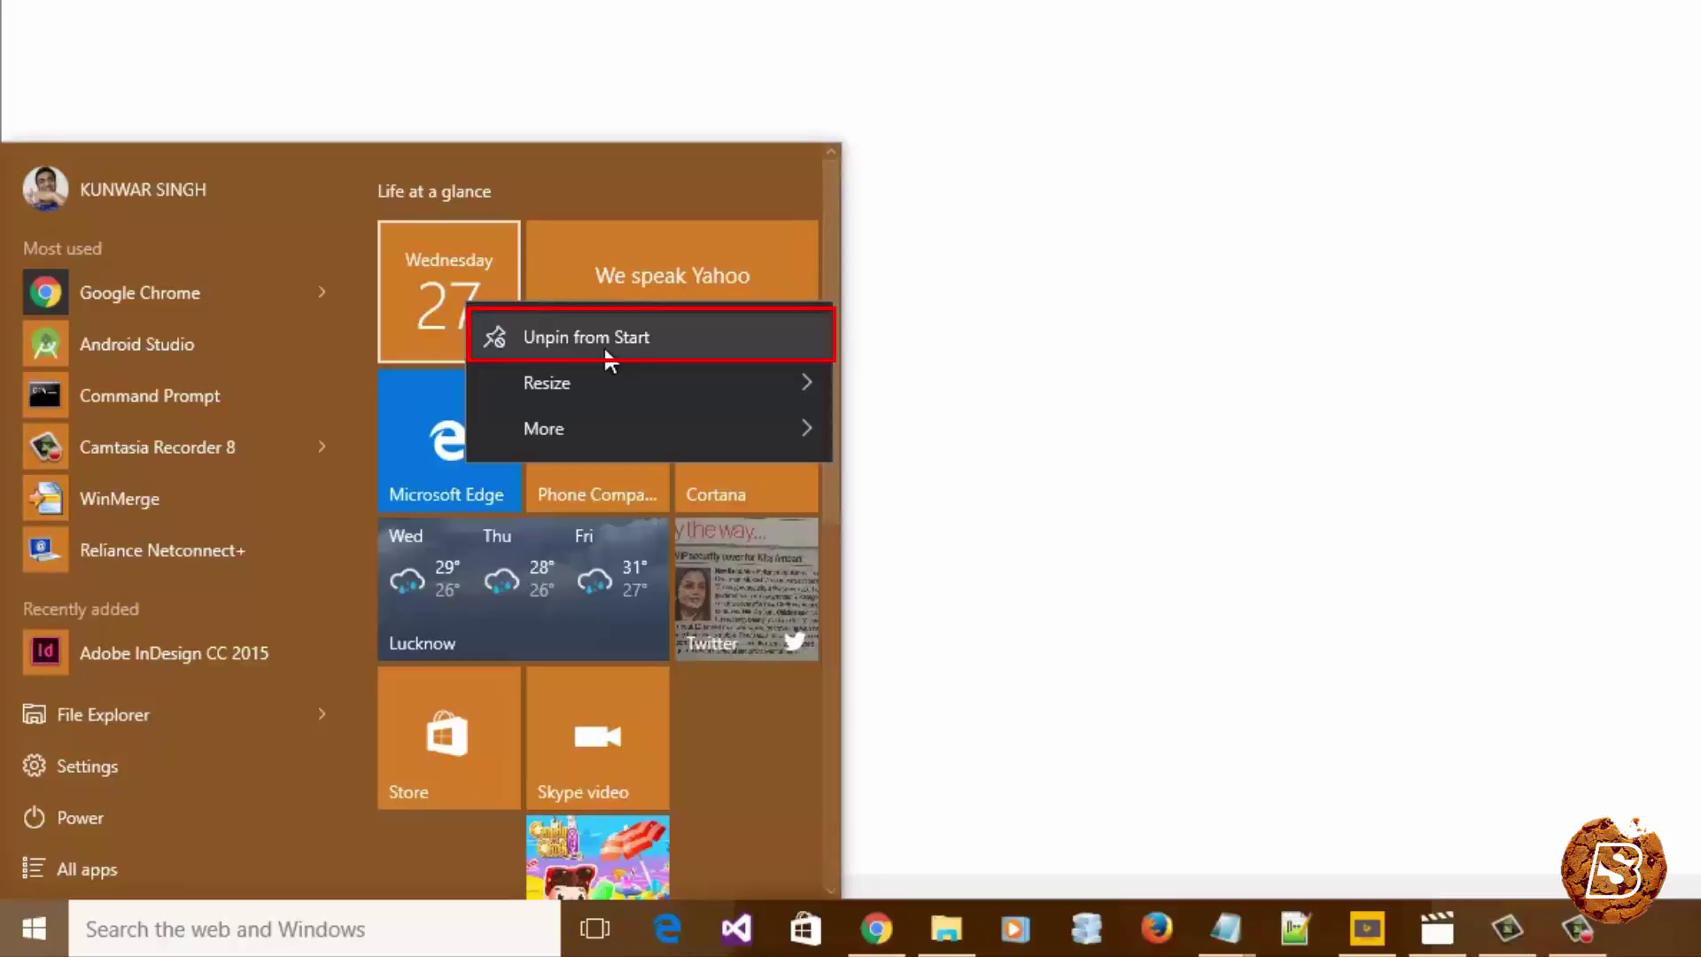
pyautogui.click(791, 735)
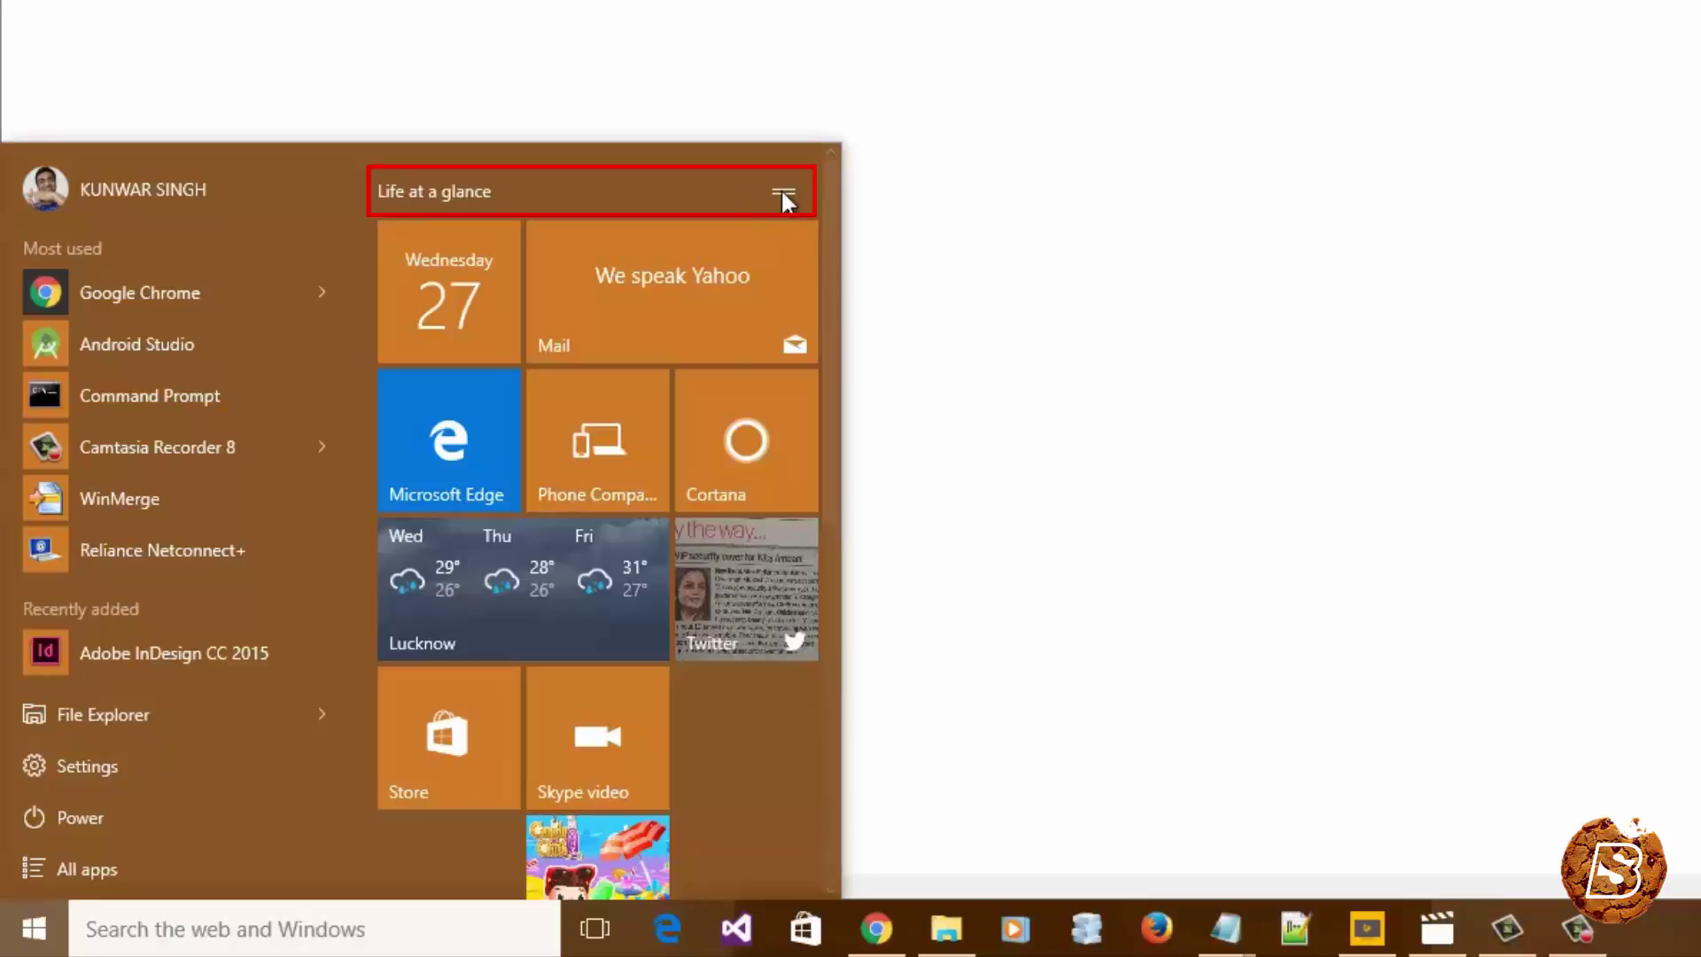
pyautogui.click(445, 190)
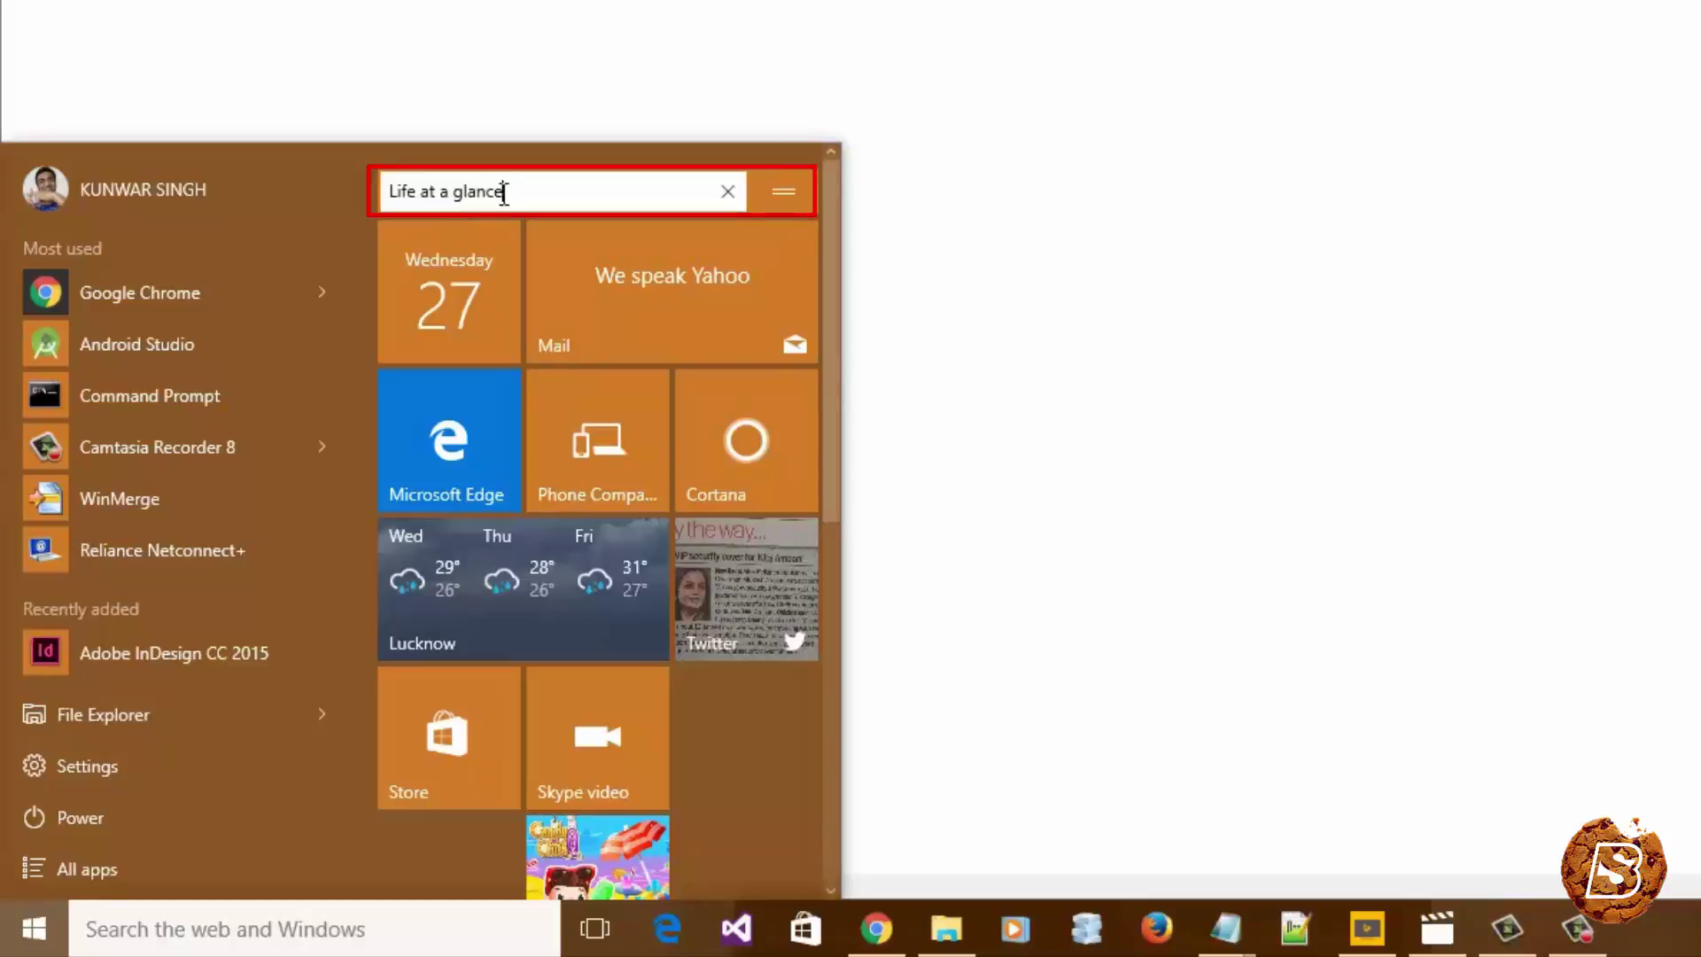
pyautogui.hotkey('ctrl', 'a')
pyautogui.write('Shor')
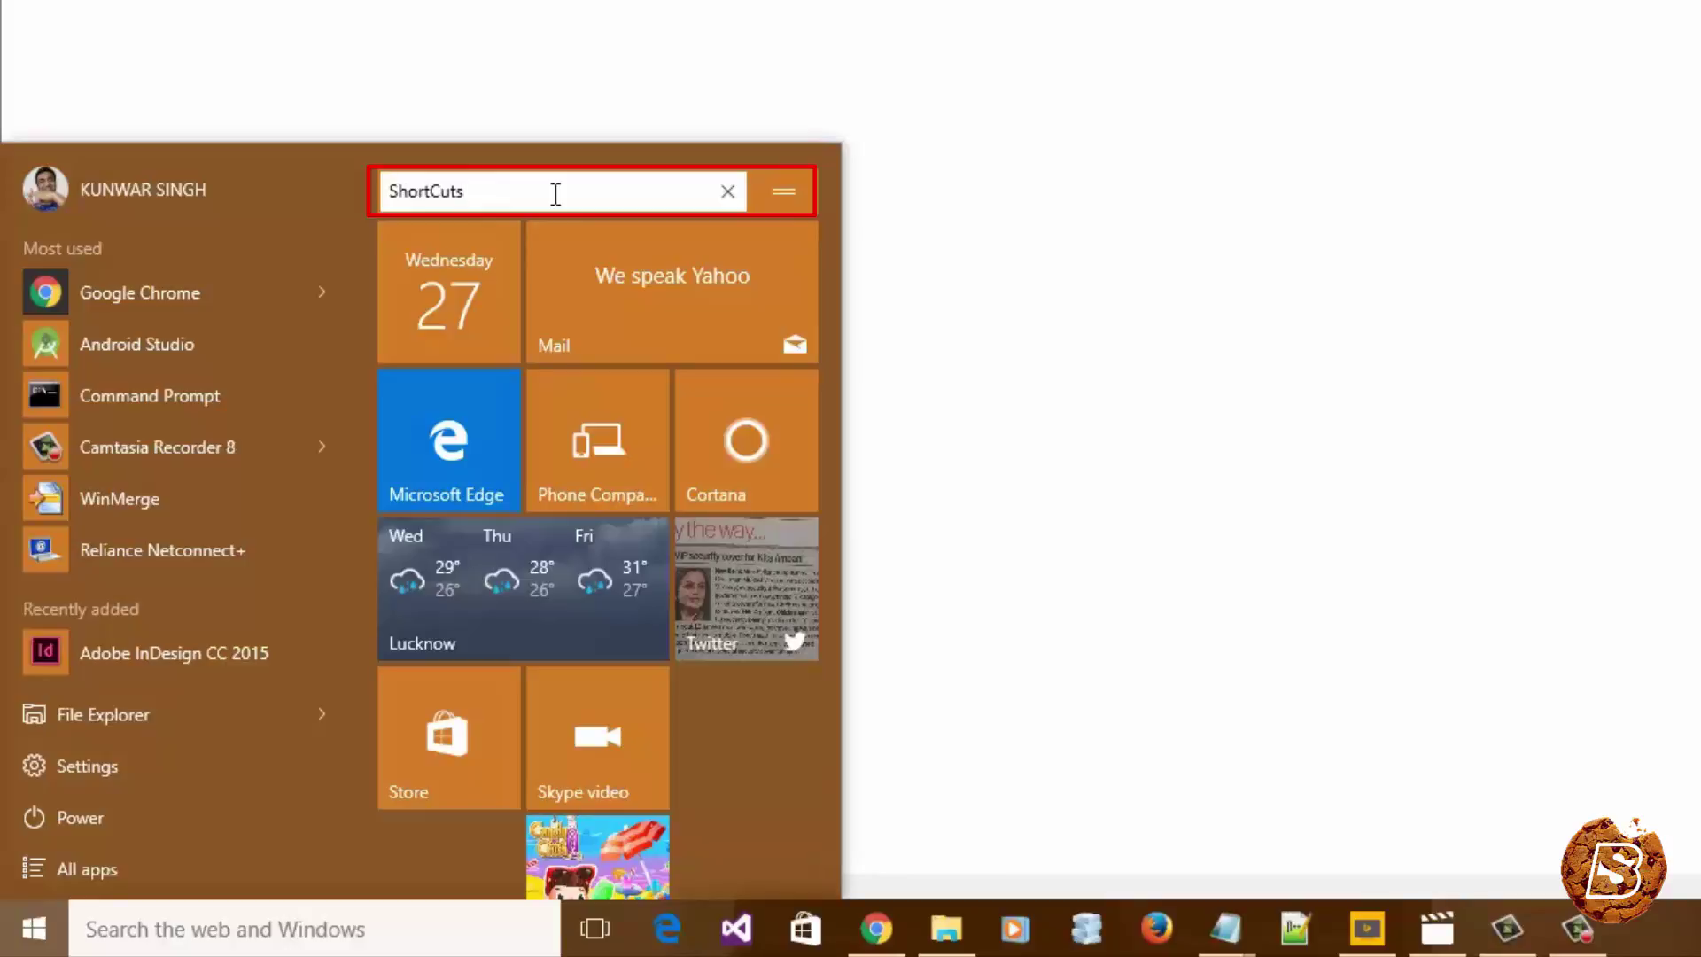
pyautogui.press('Return')
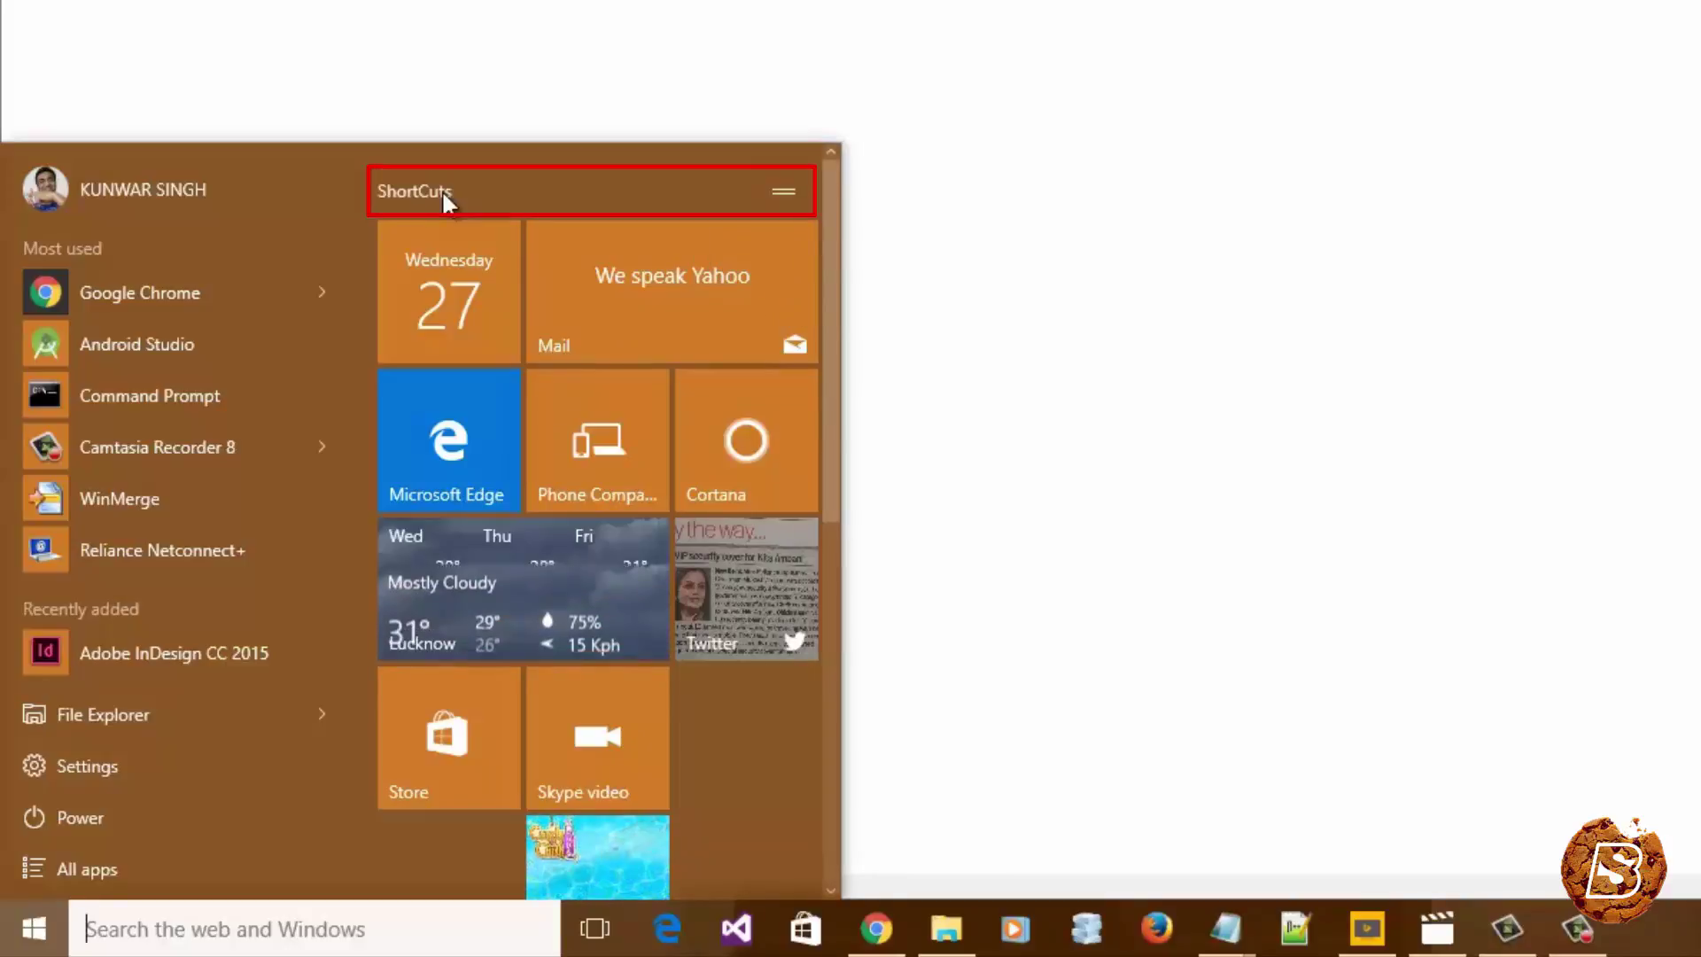
pyautogui.click(443, 193)
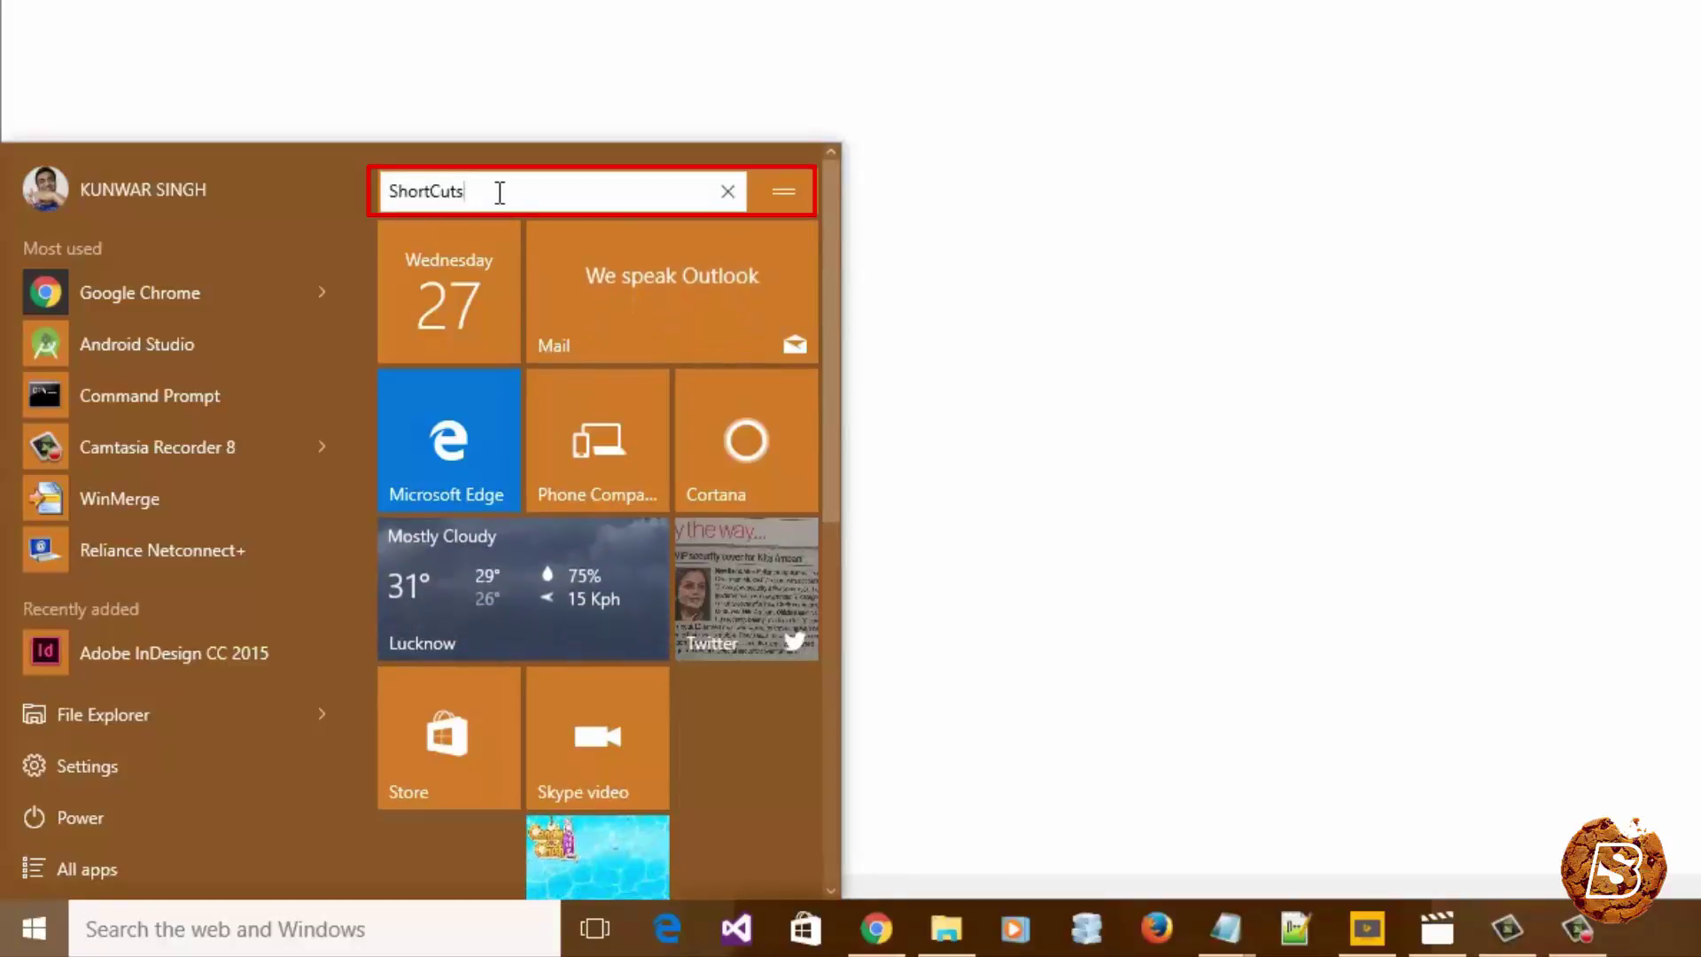
pyautogui.hotkey('ctrl', 'a')
pyautogui.write('L')
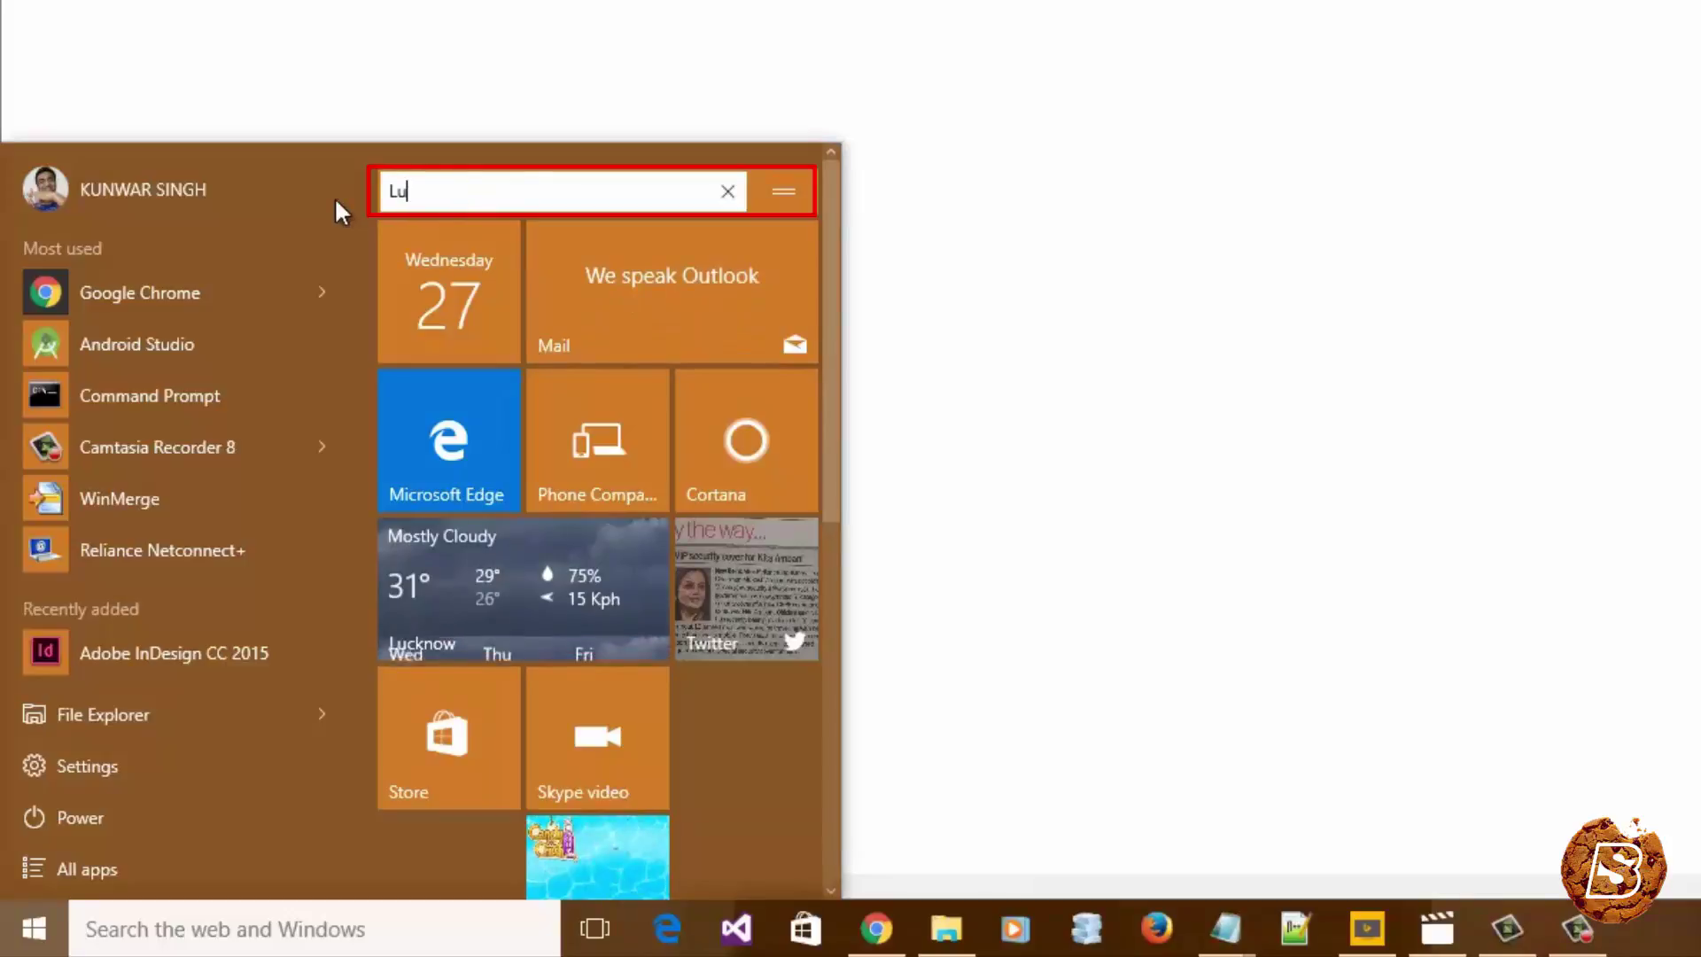
pyautogui.write('ife at a glance')
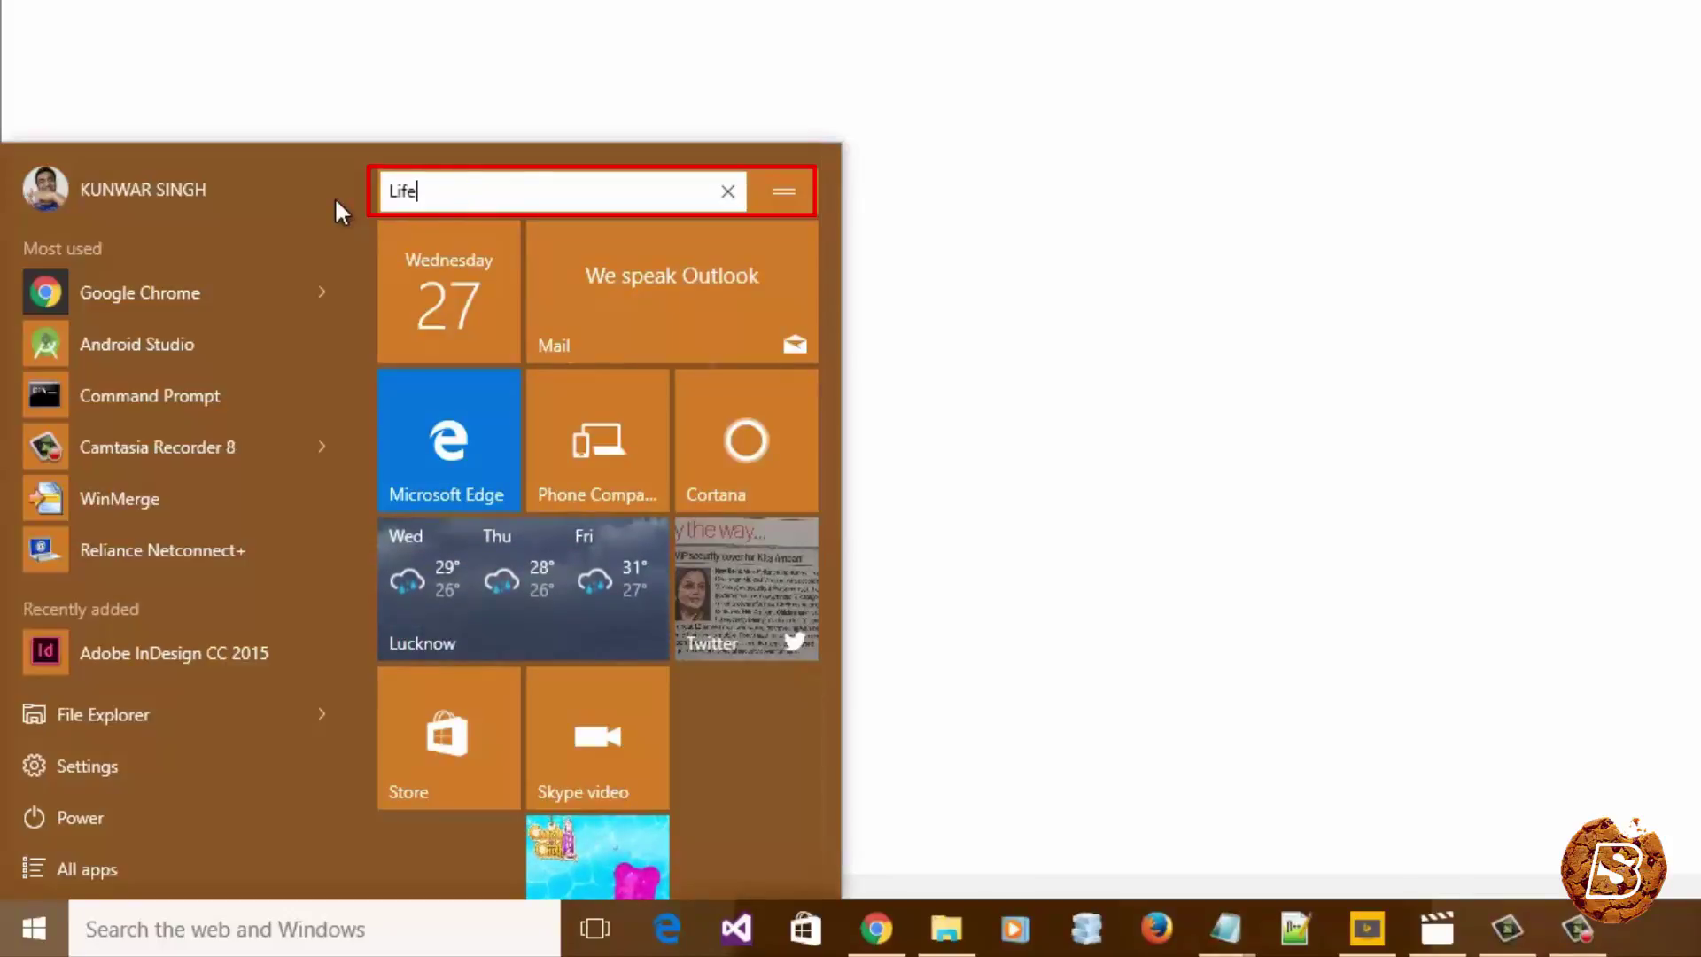
pyautogui.press('Return')
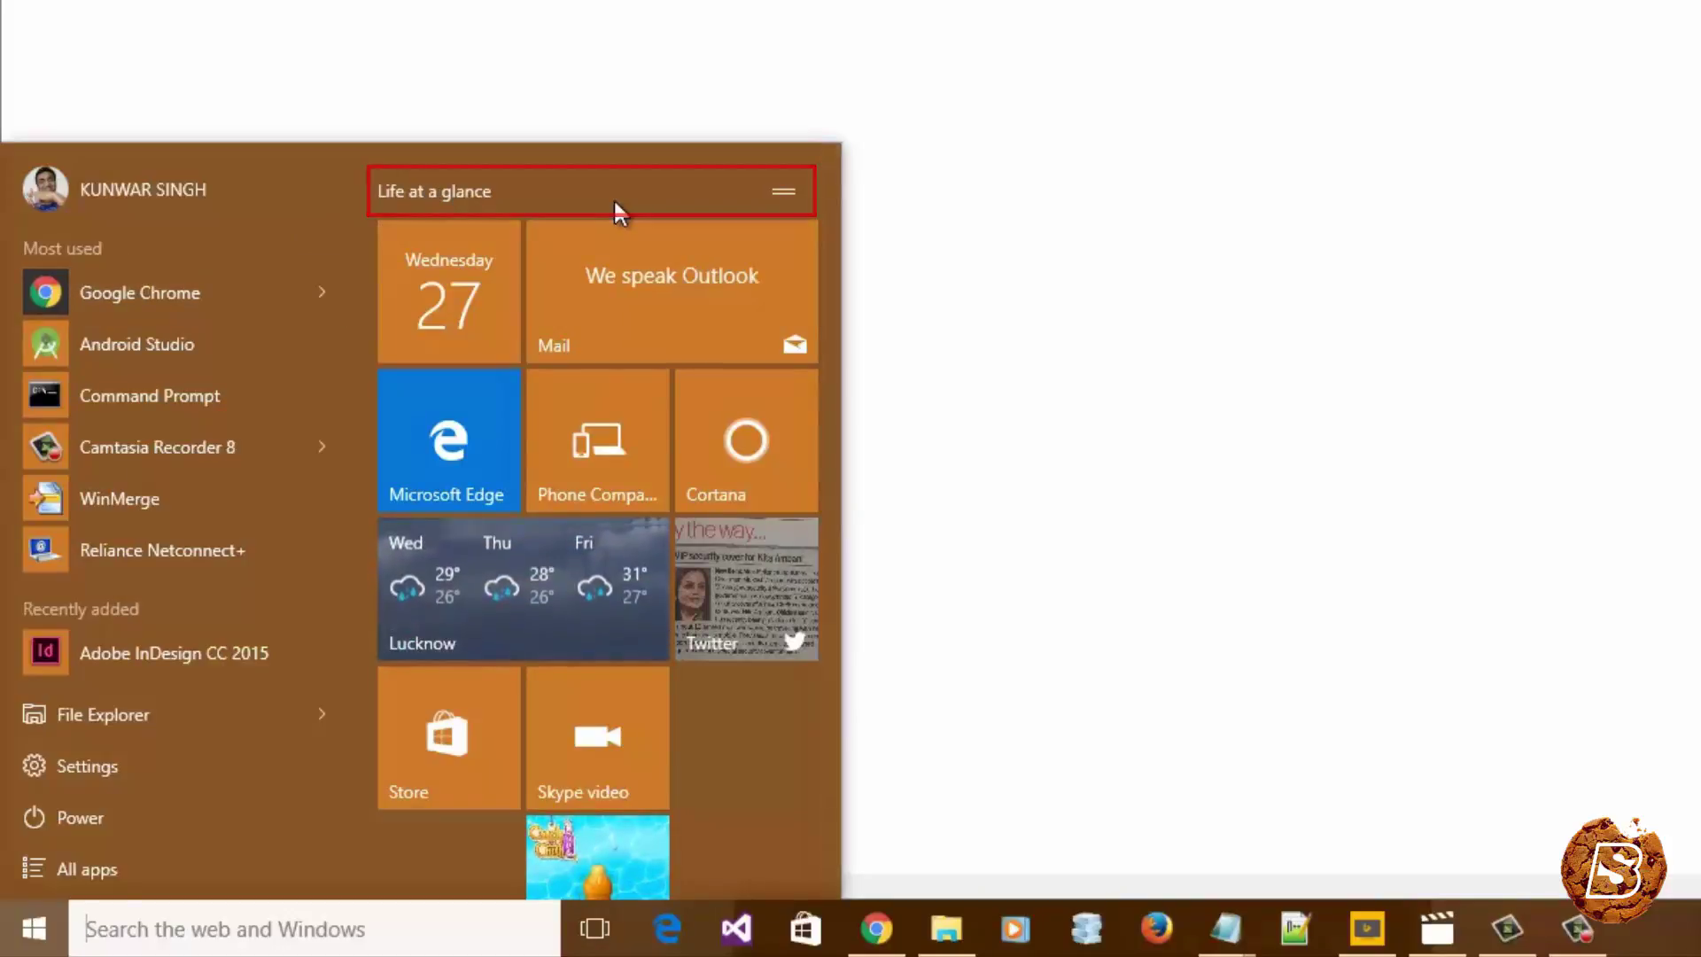
# Resize the Lucknow weather tile from Wide to Medium.
pyautogui.rightClick(534, 580)
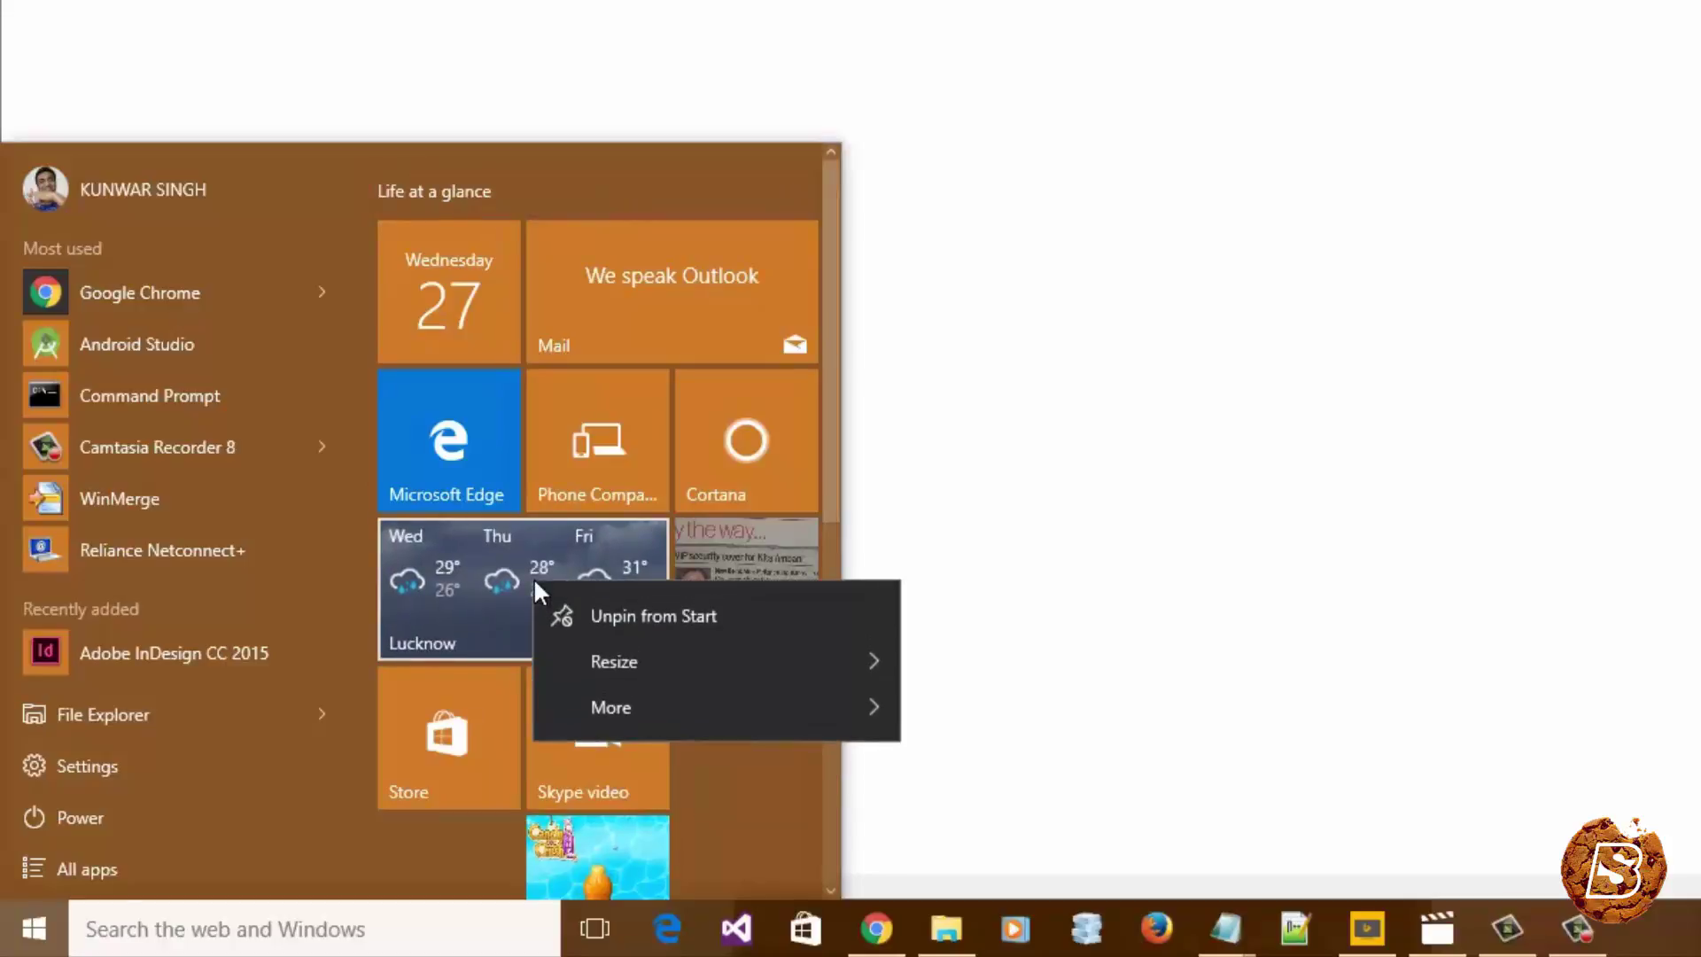
pyautogui.moveTo(641, 662)
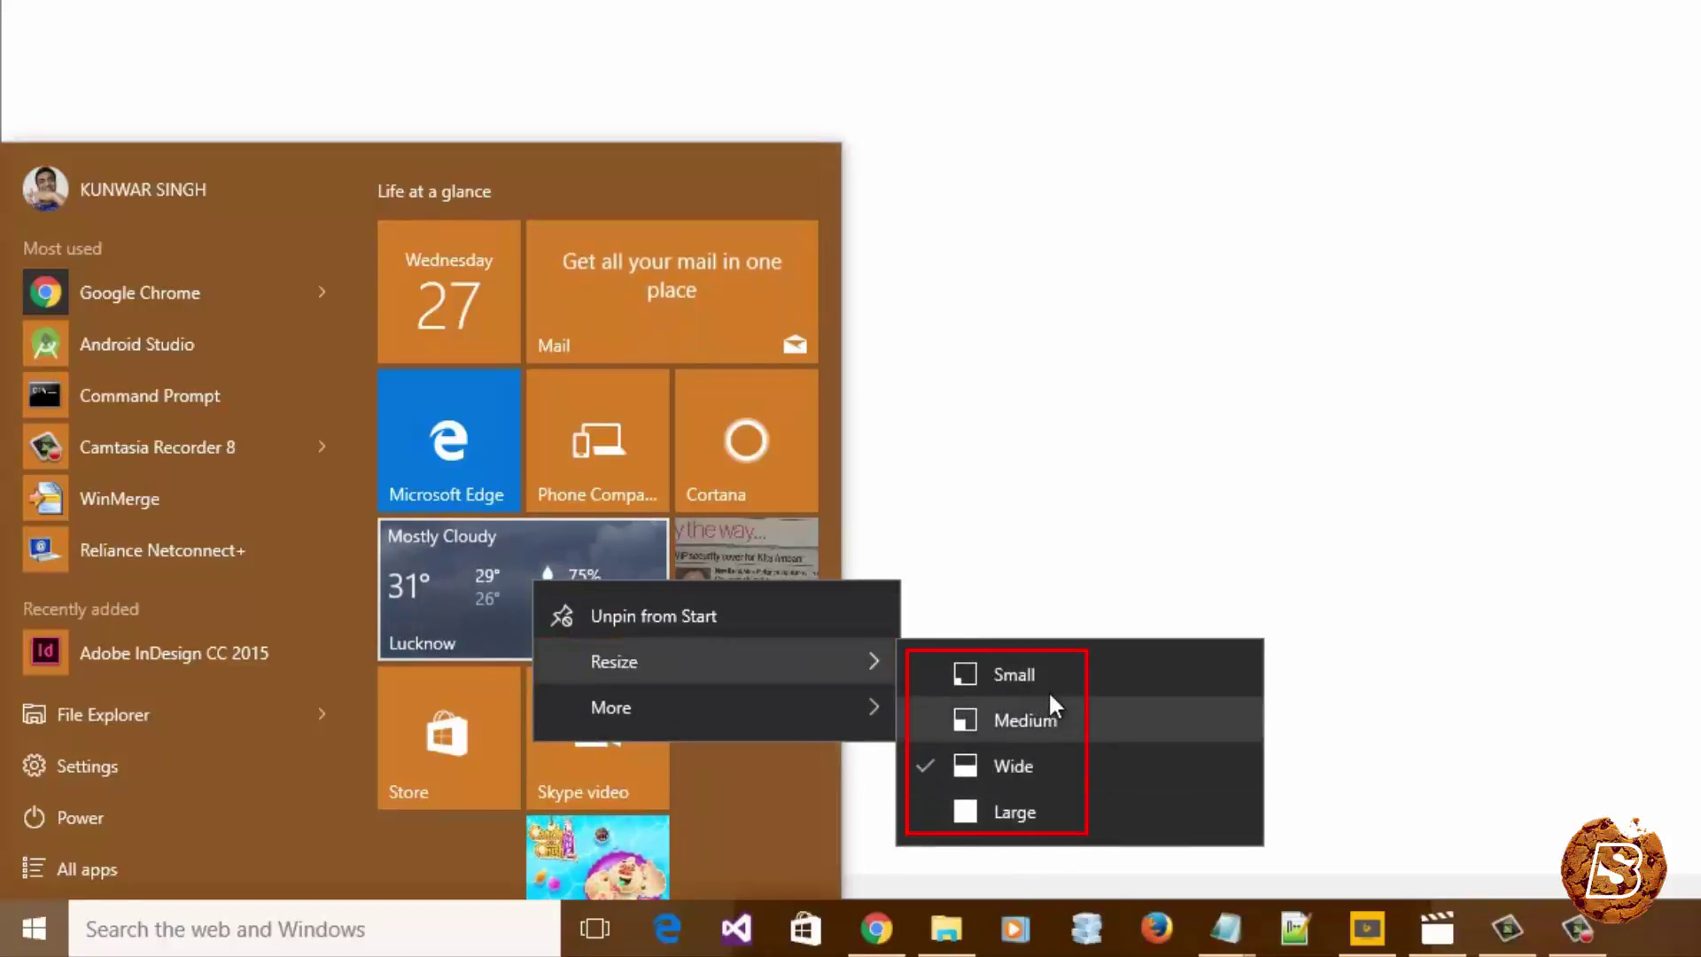
pyautogui.click(1051, 718)
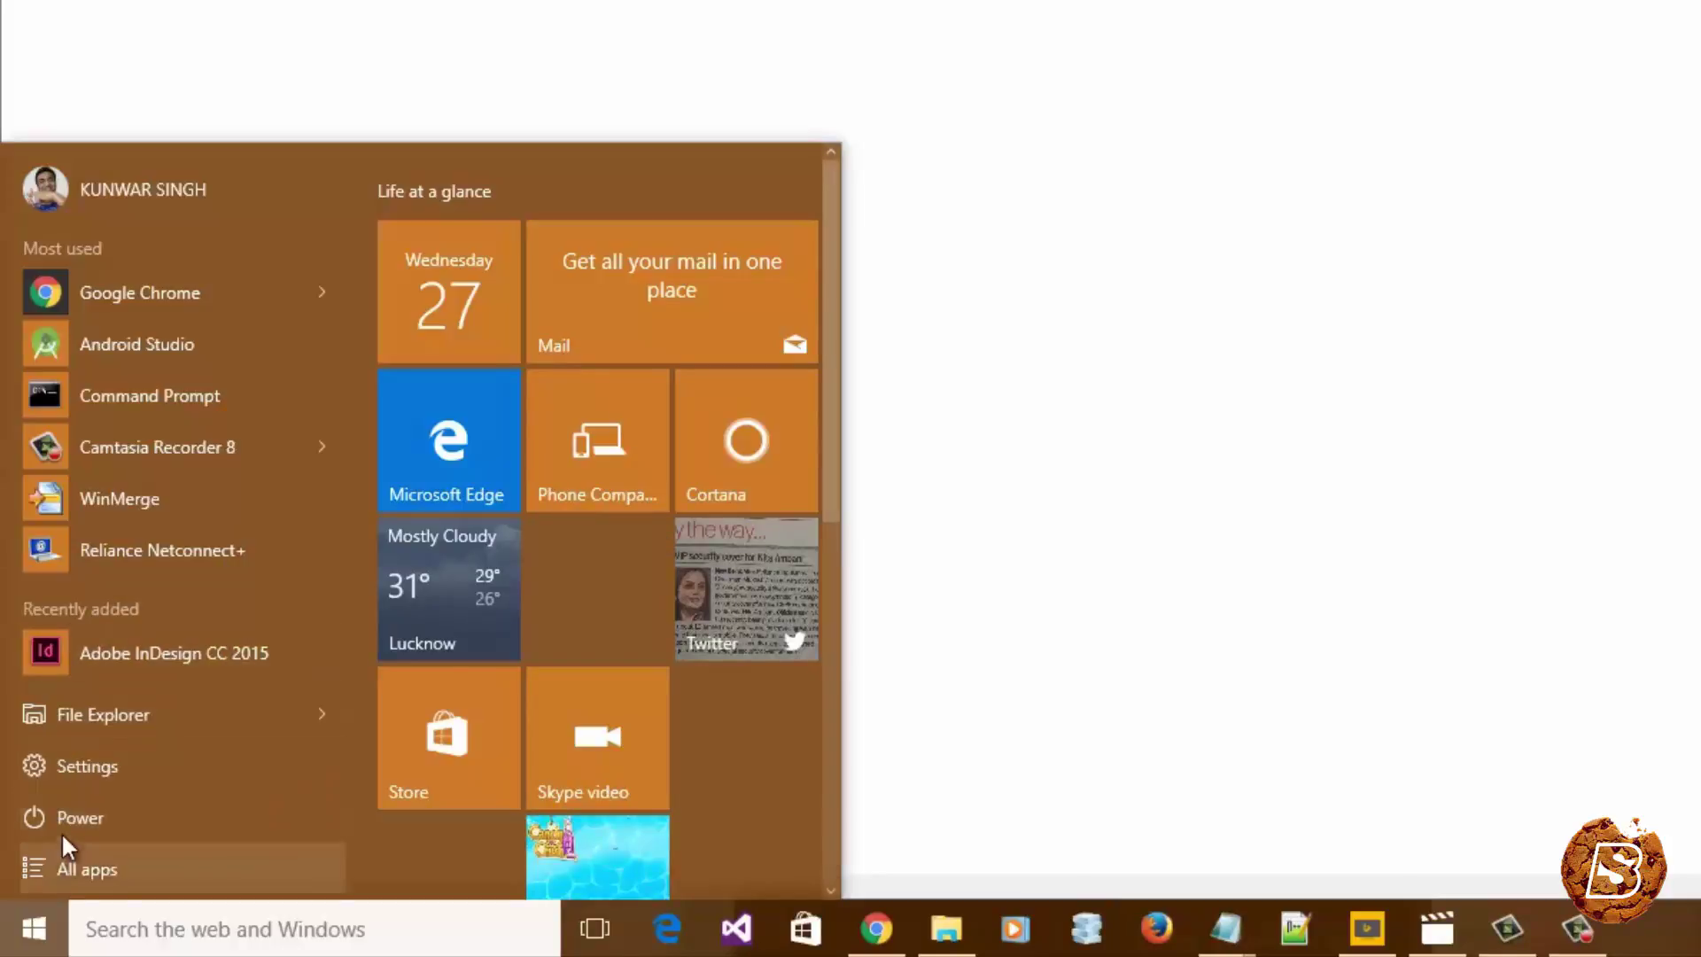
# Go to Settings > Personalization > Start, then view the full-screen Start menu.
pyautogui.click(63, 778)
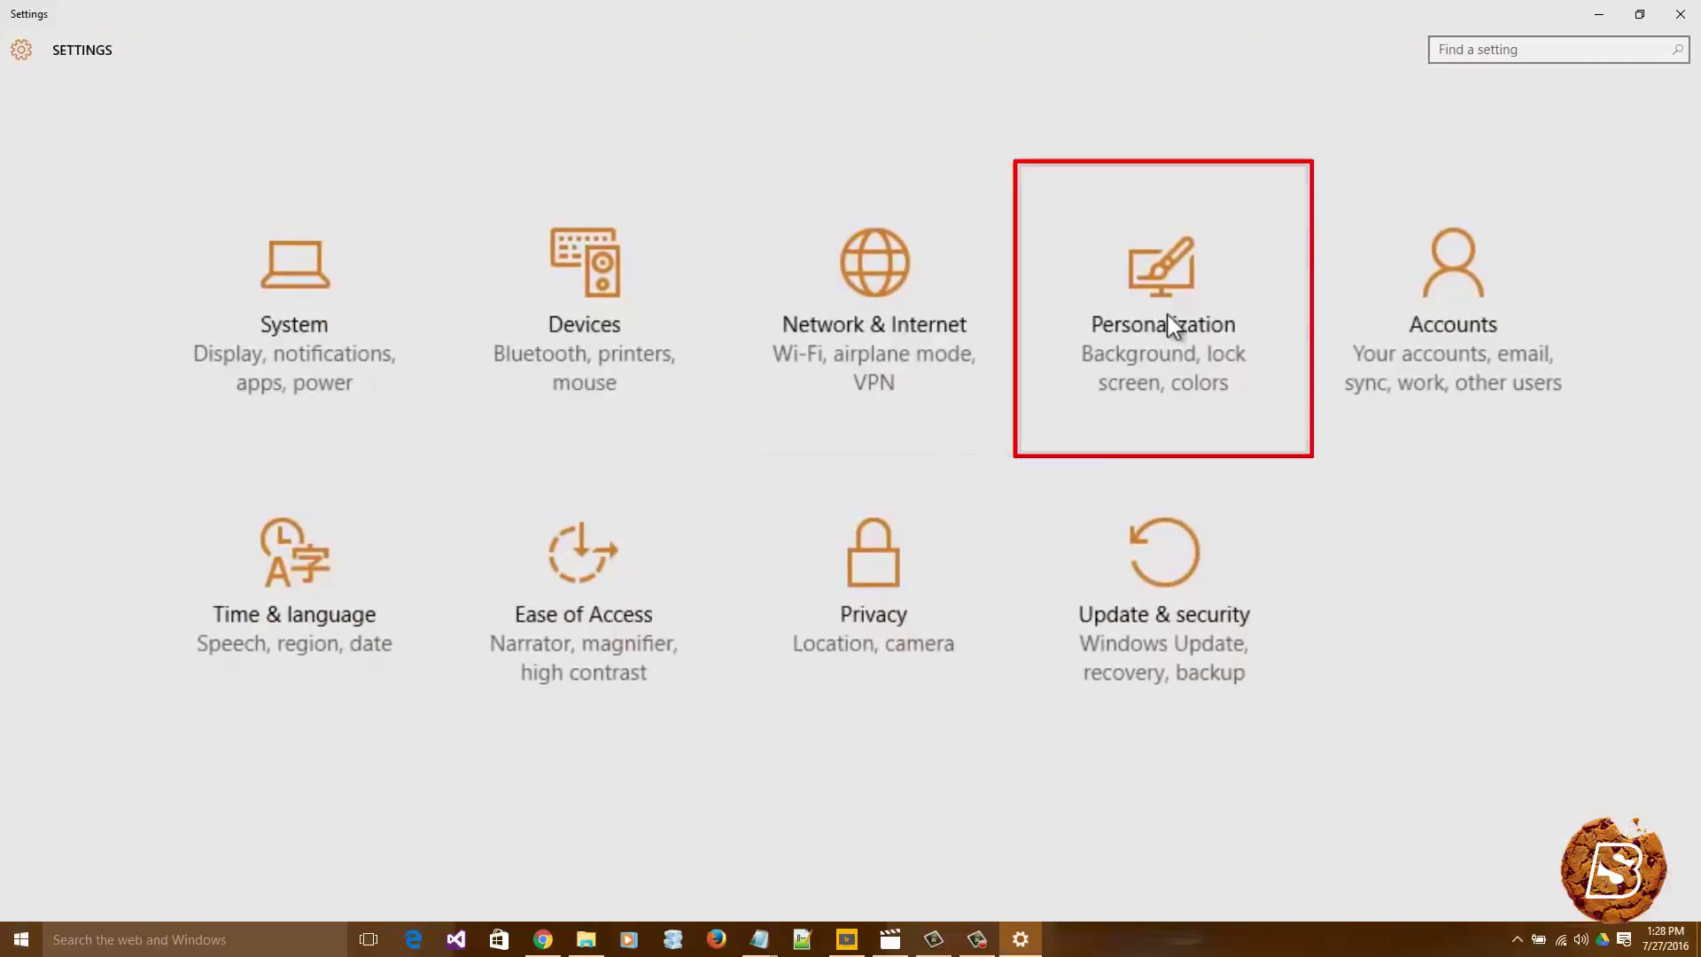
pyautogui.click(1172, 326)
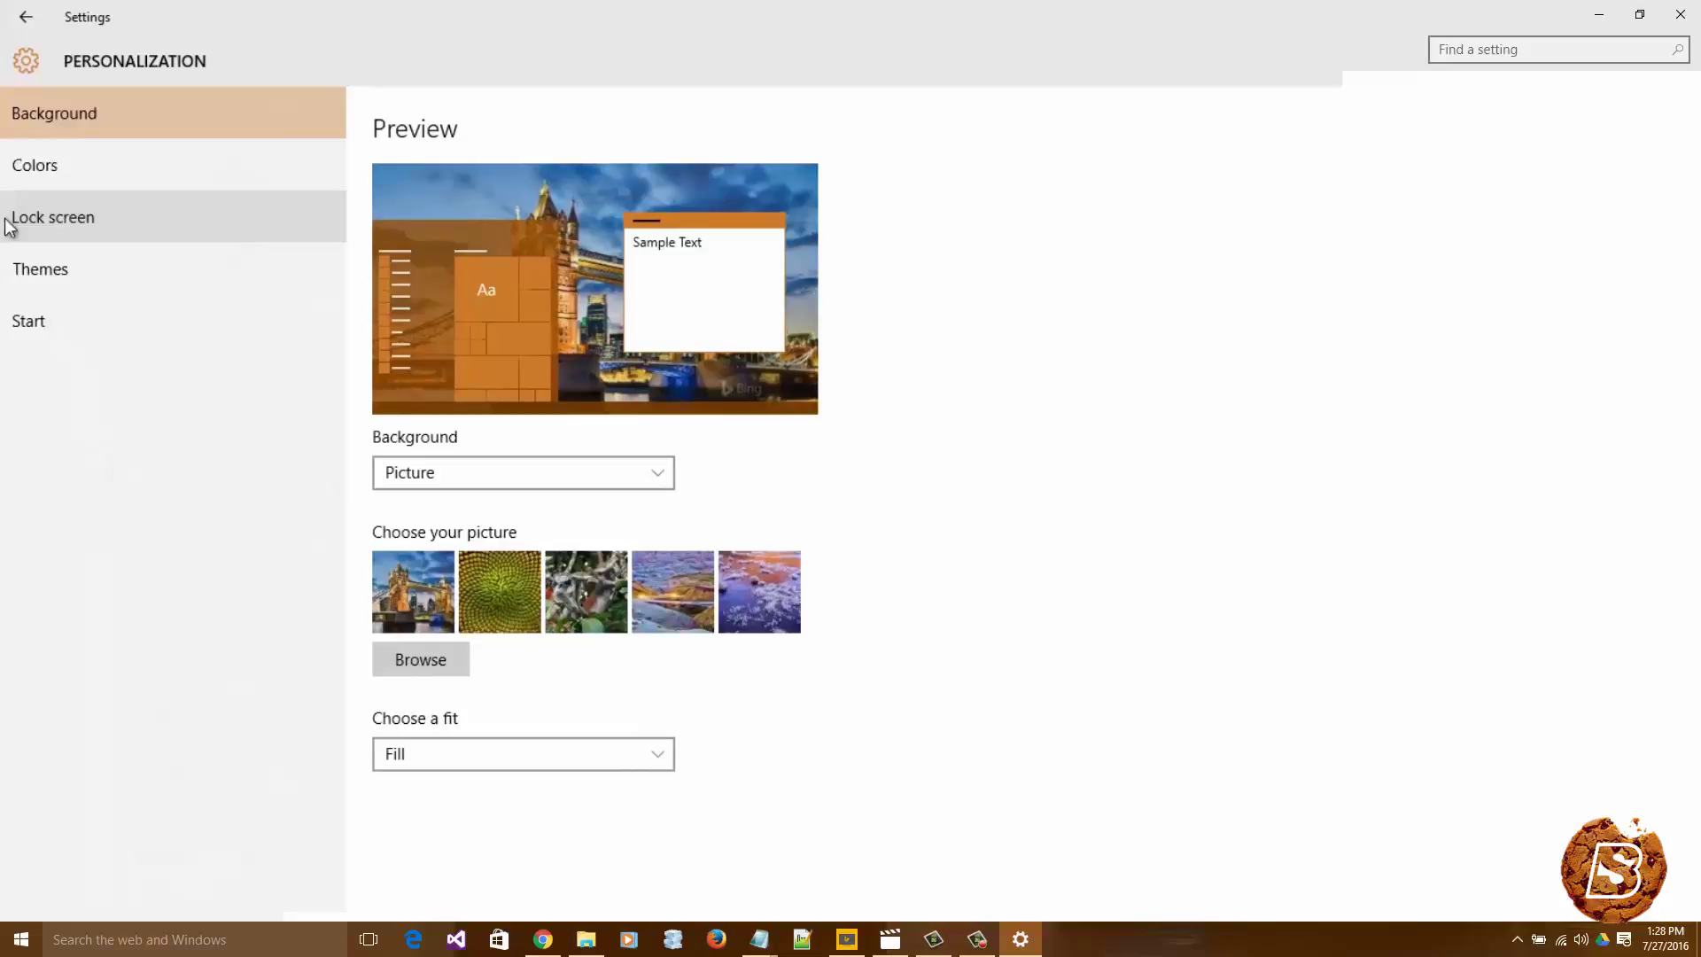
pyautogui.click(27, 329)
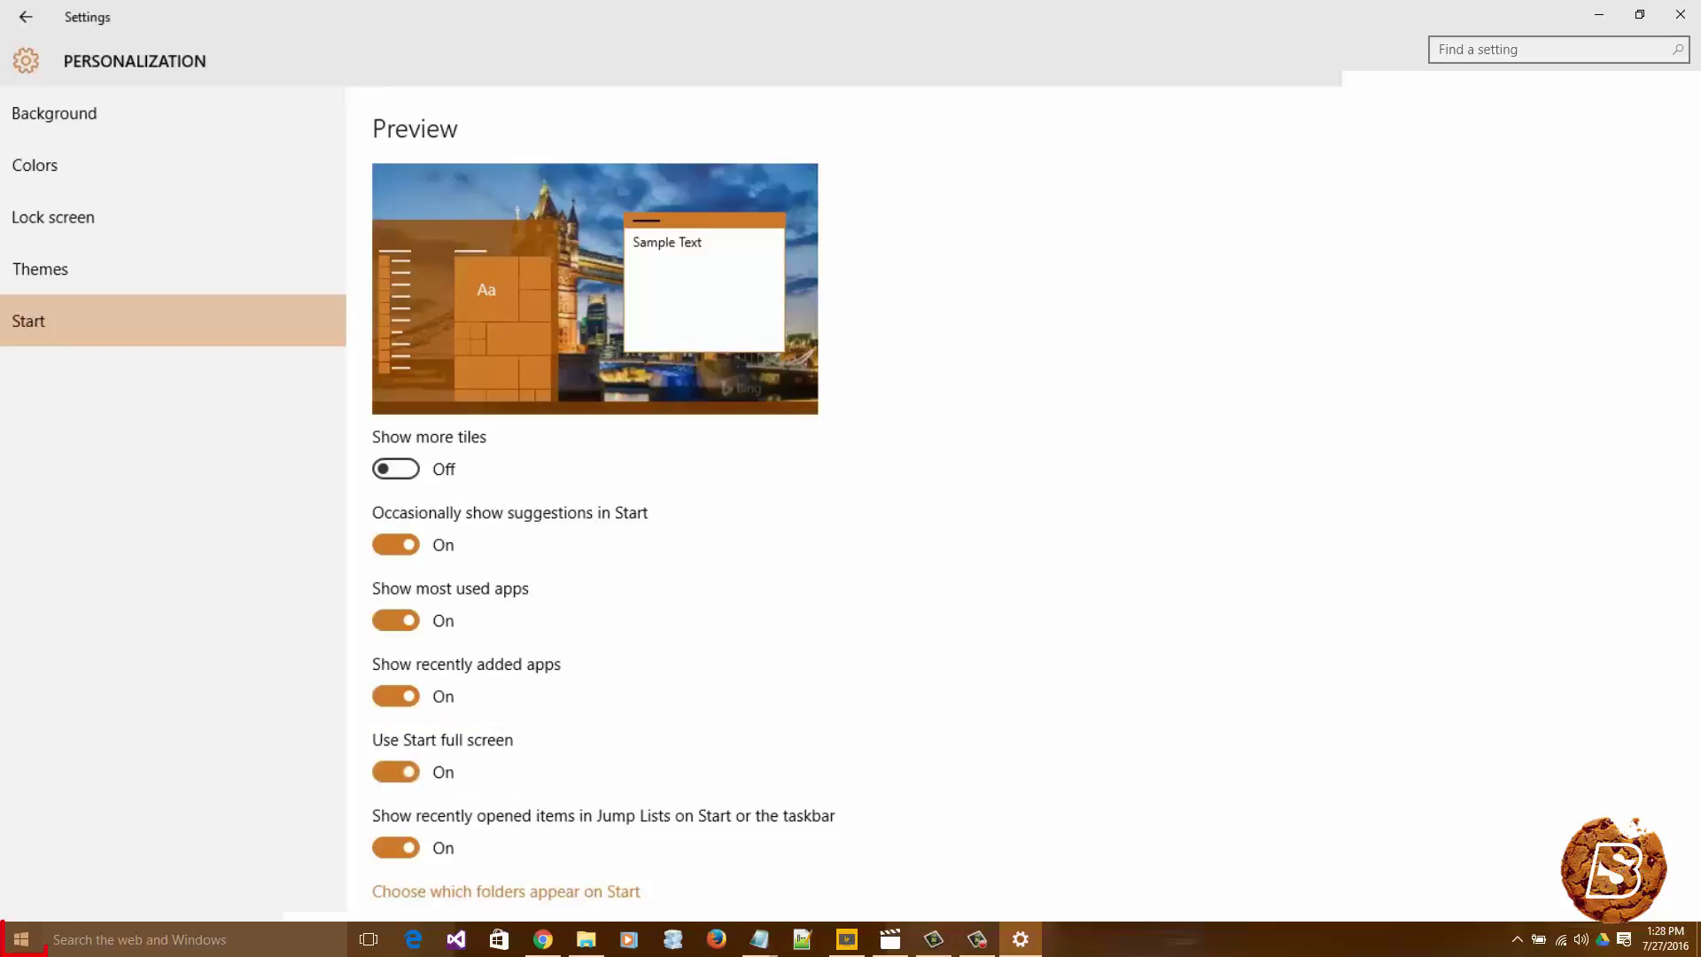
pyautogui.click(21, 941)
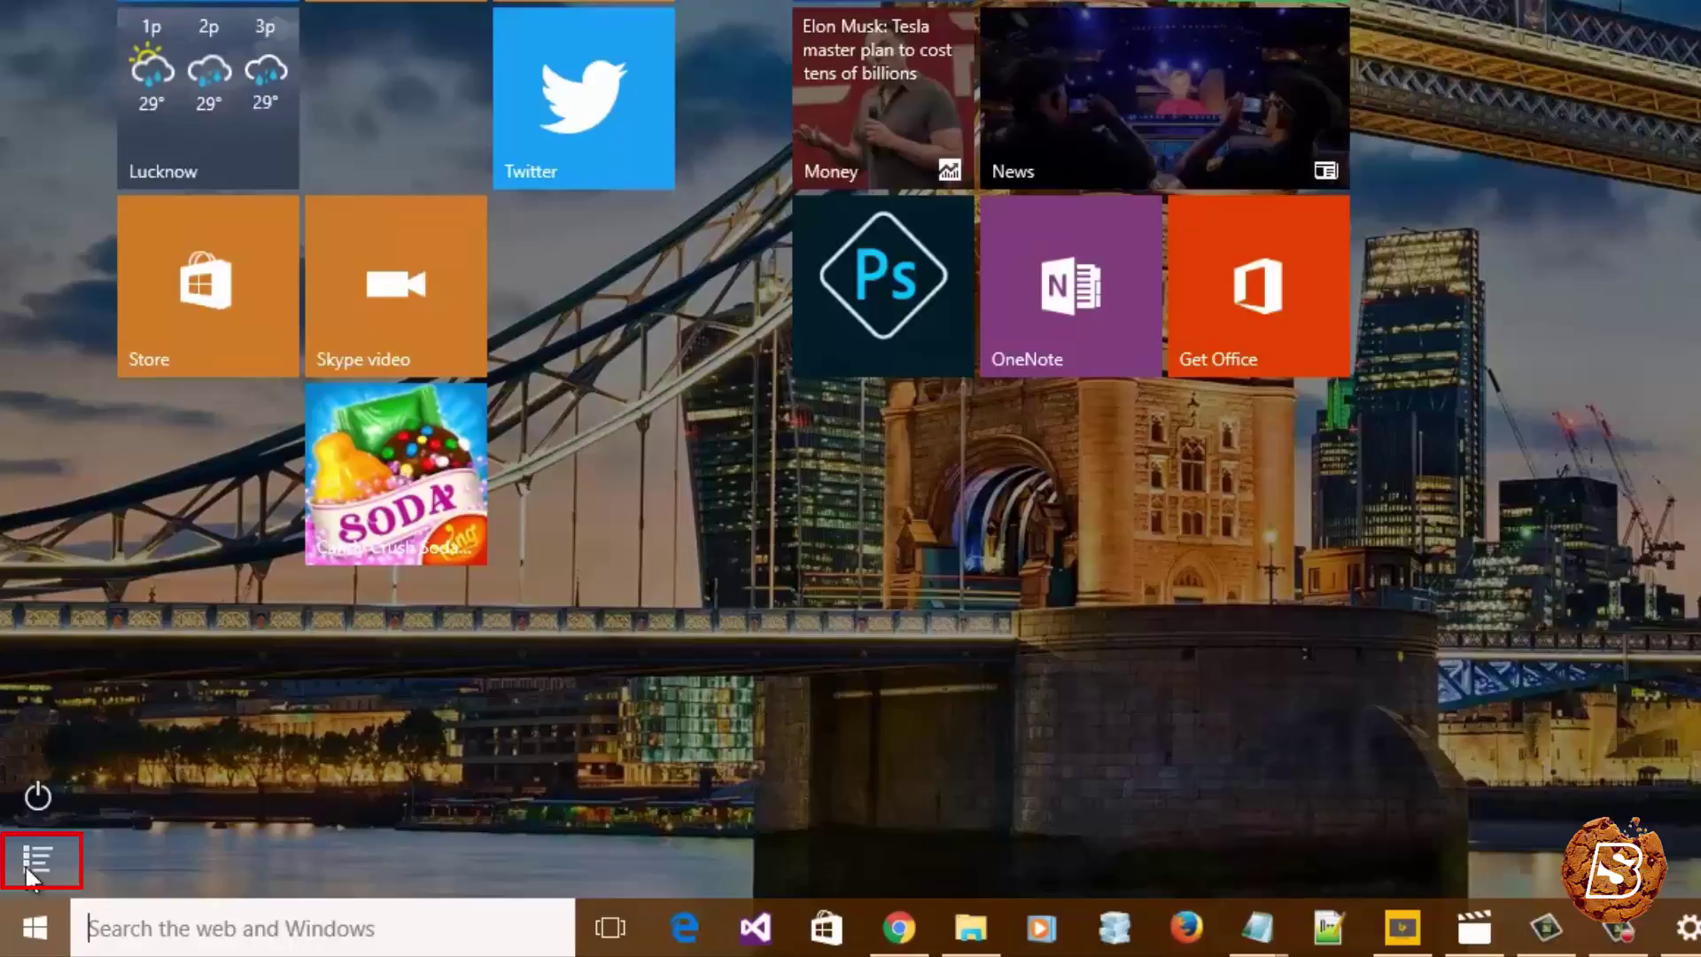
# Scroll through All apps, then close Start and switch Use Start full screen Off.
pyautogui.click(35, 859)
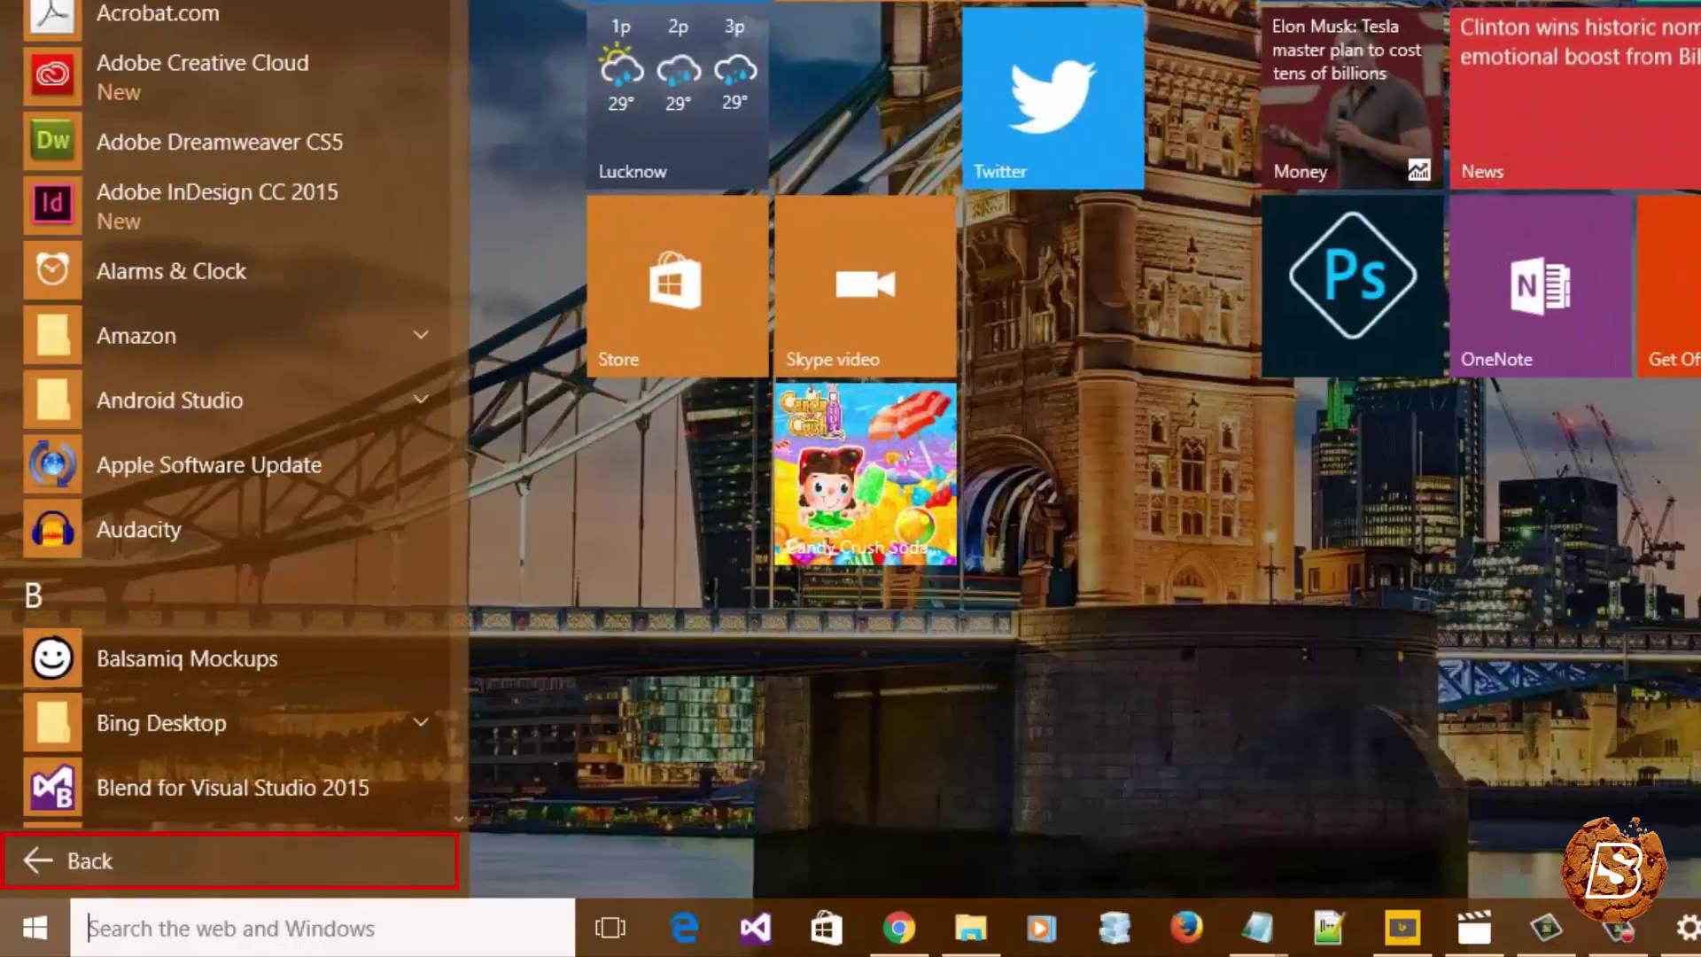
pyautogui.scroll(-15, 316, 183)
pyautogui.scroll(-3, 338, 441)
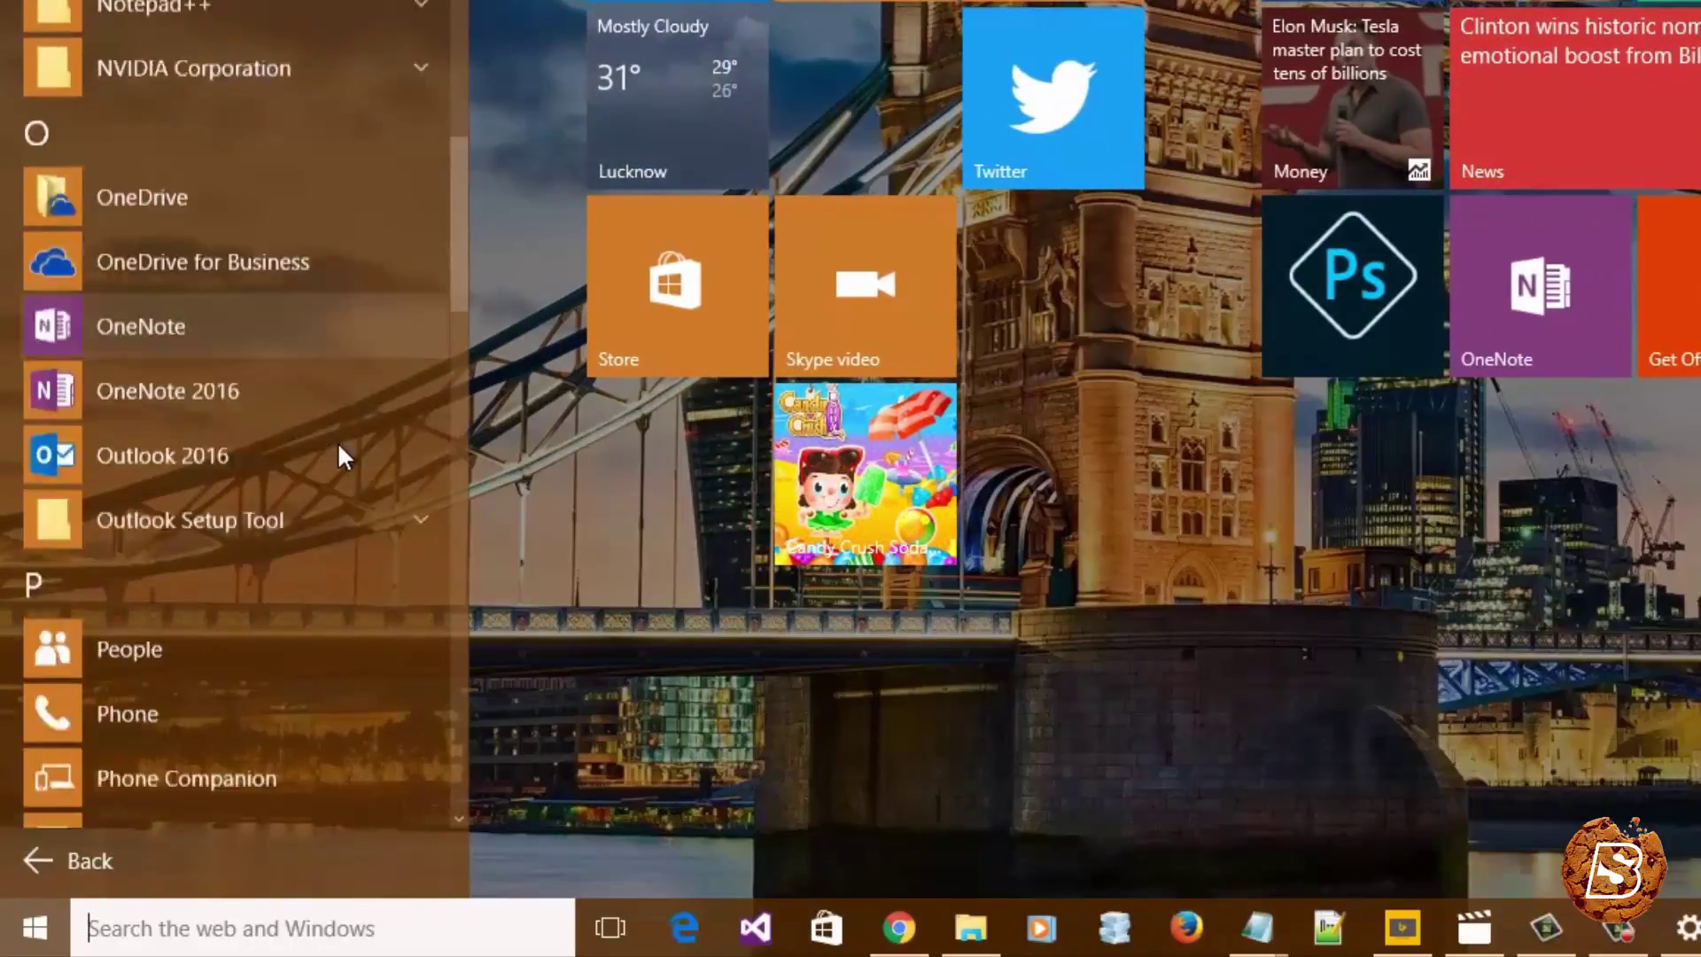
pyautogui.scroll(20, 340, 452)
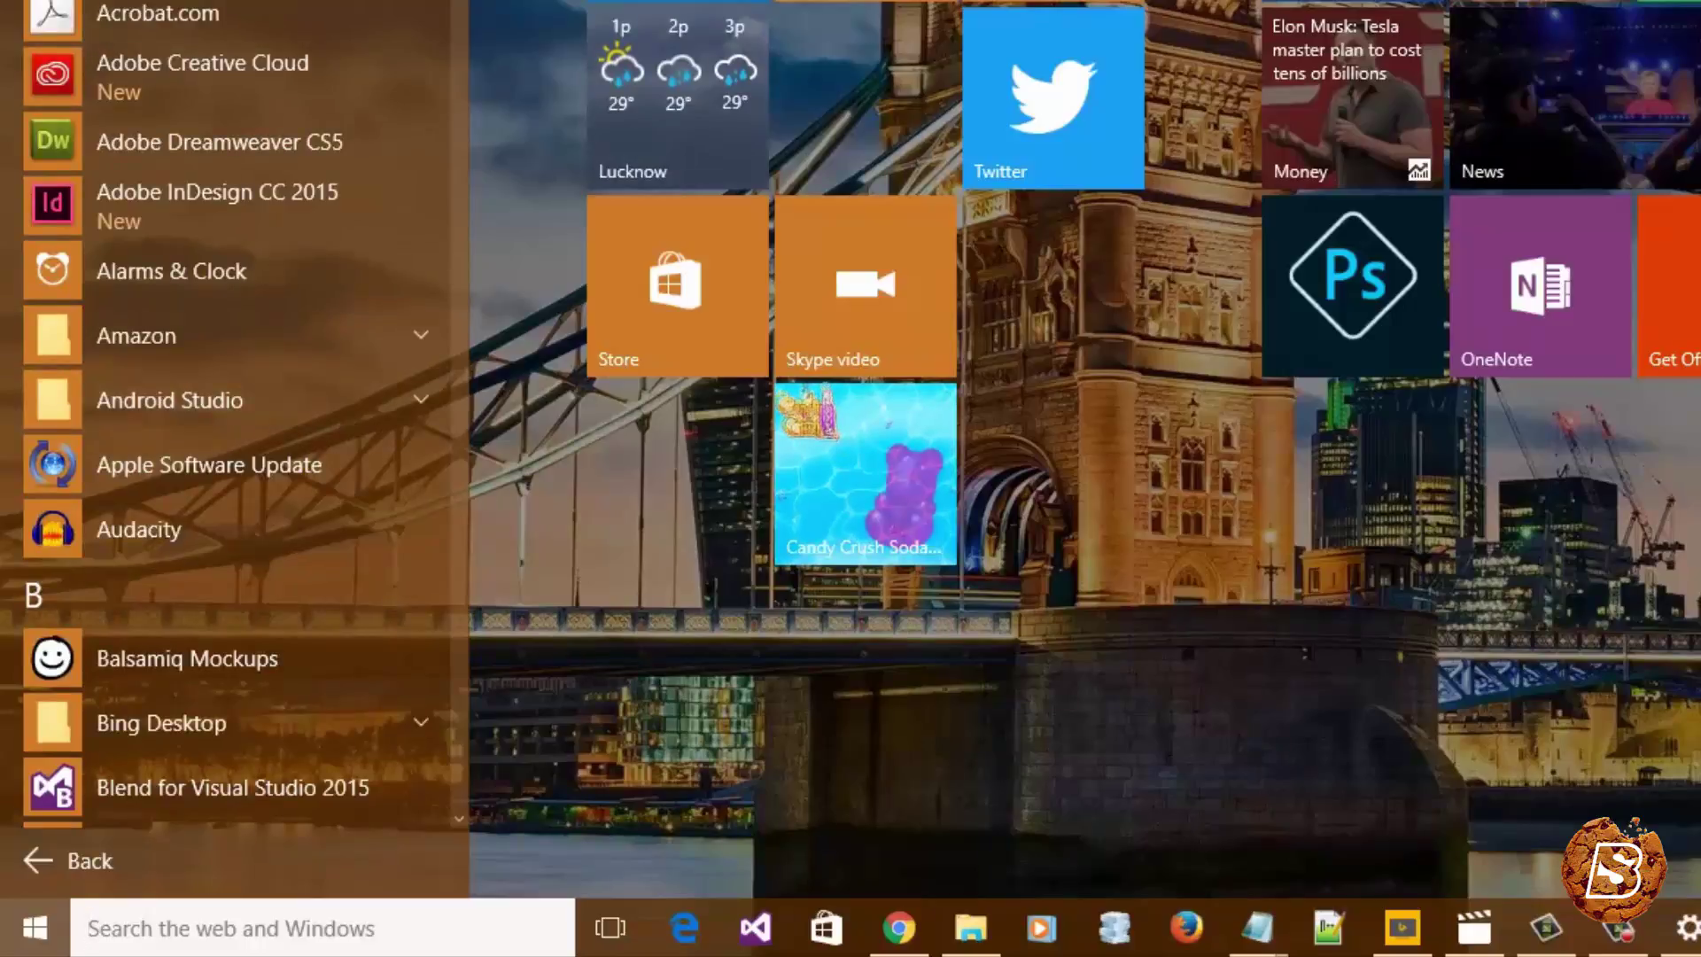
pyautogui.click(912, 785)
pyautogui.moveTo(420, 778); pyautogui.dragTo(399, 778)
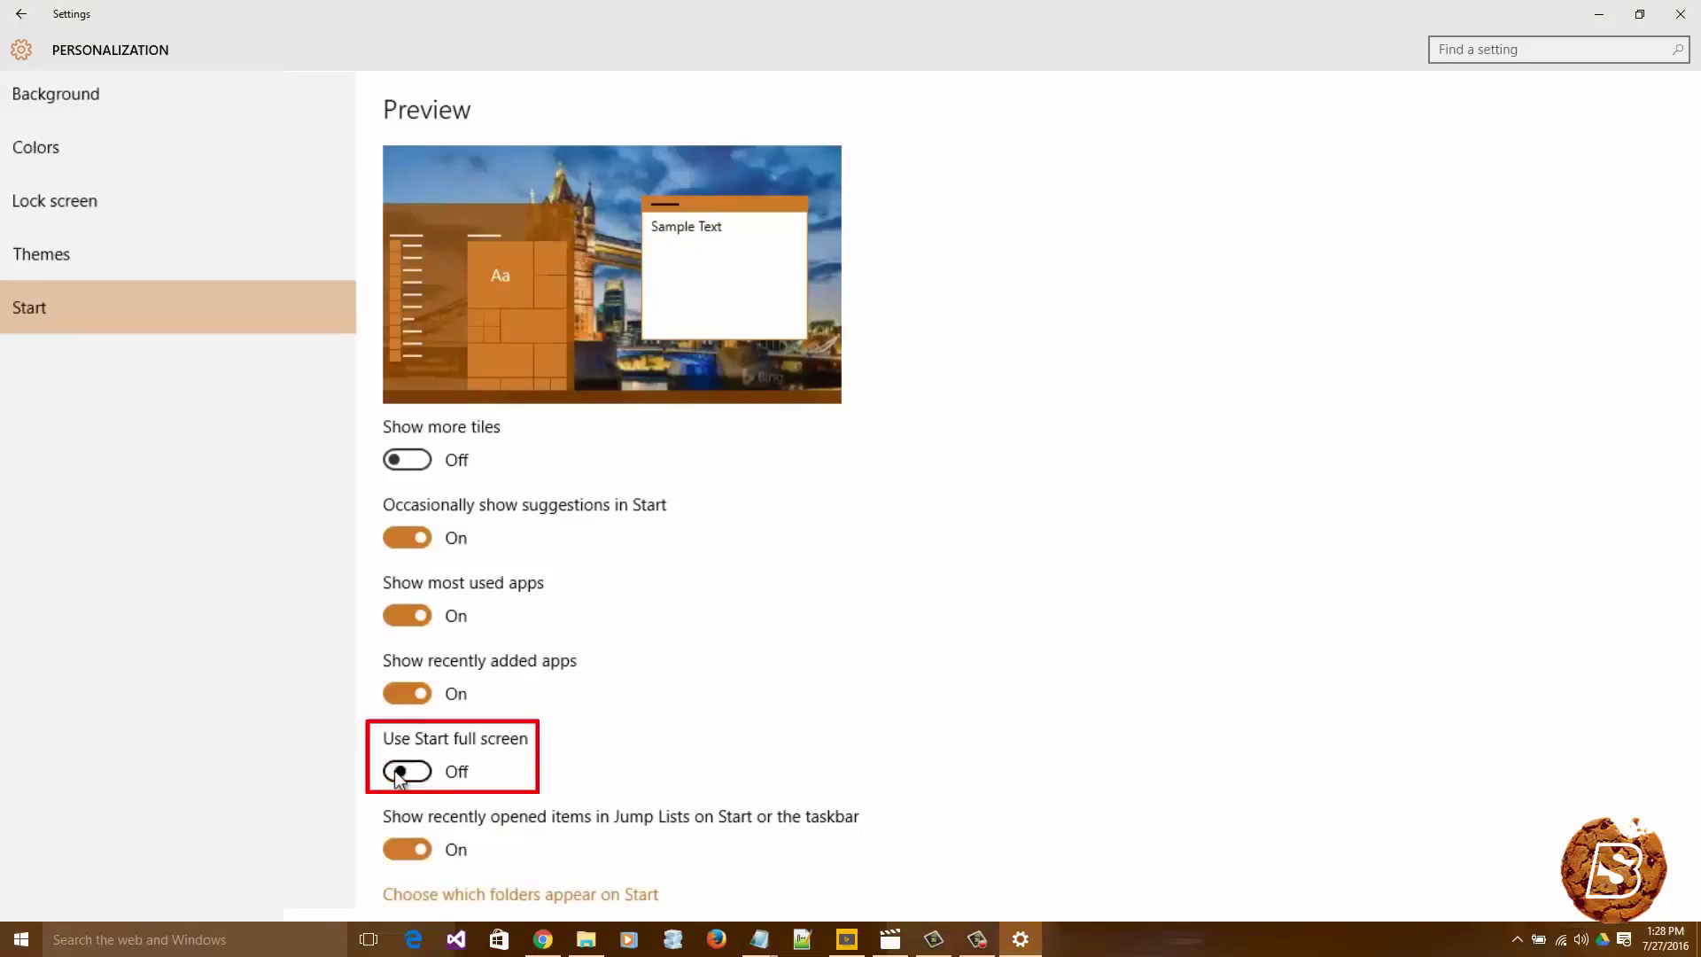
# Switch on Documents and Downloads under Choose which folders appear on Start.
pyautogui.click(501, 896)
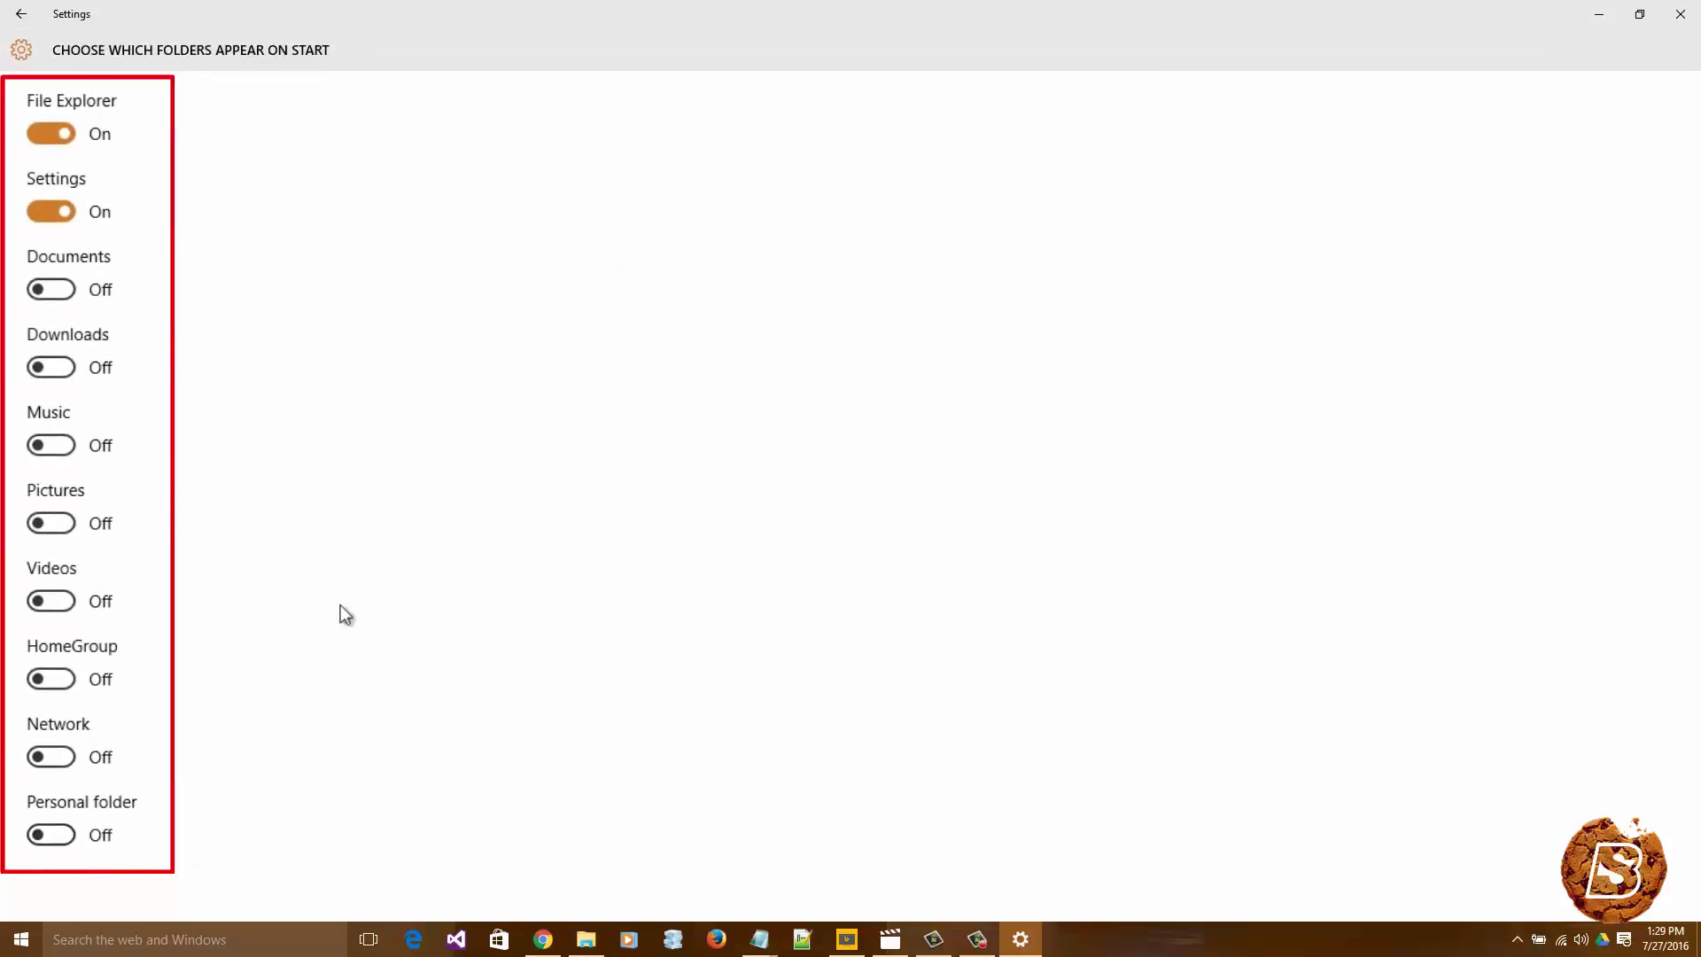
pyautogui.click(62, 293)
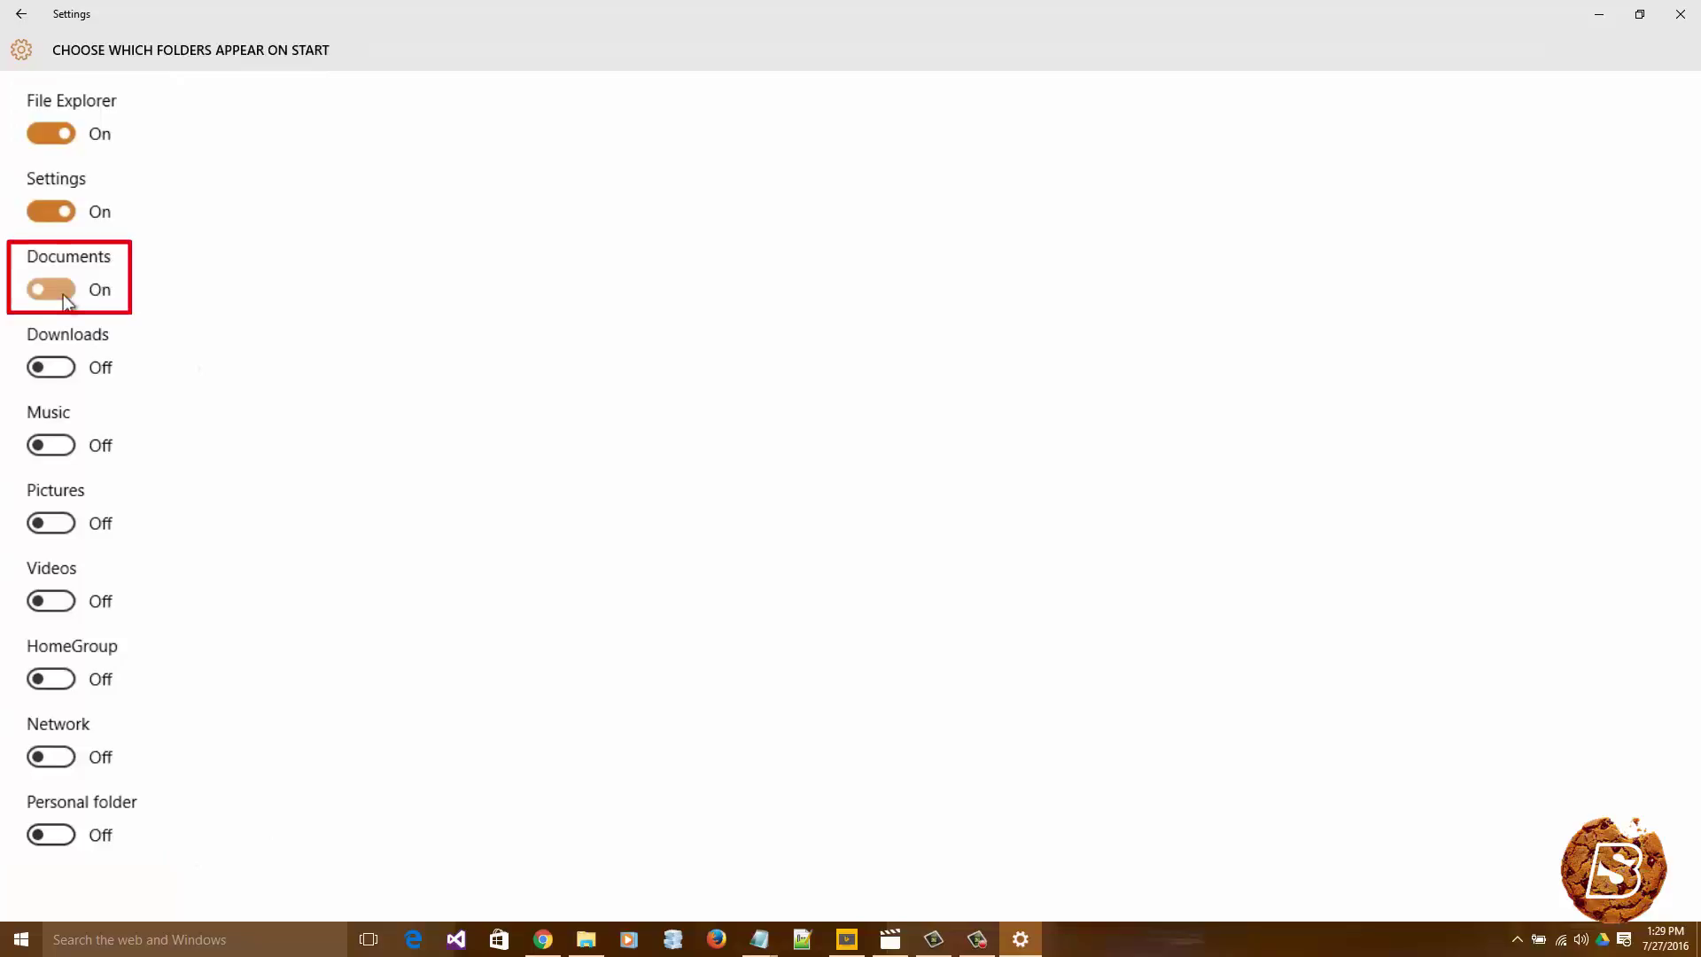
pyautogui.click(62, 365)
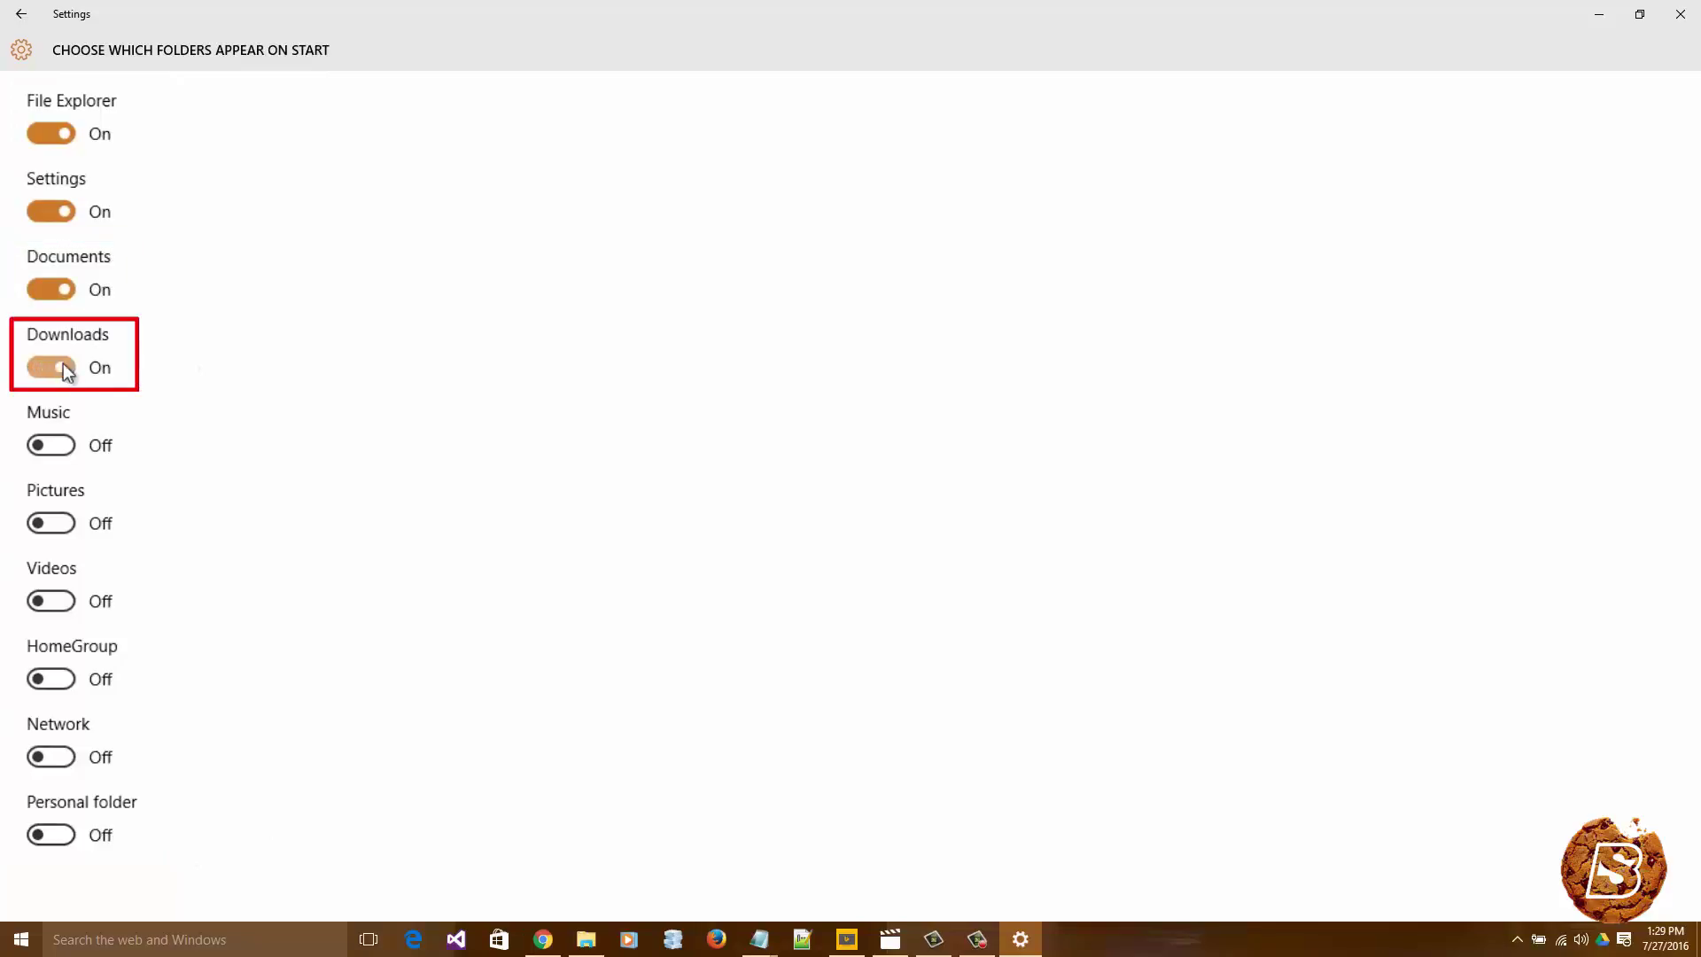
pyautogui.click(27, 937)
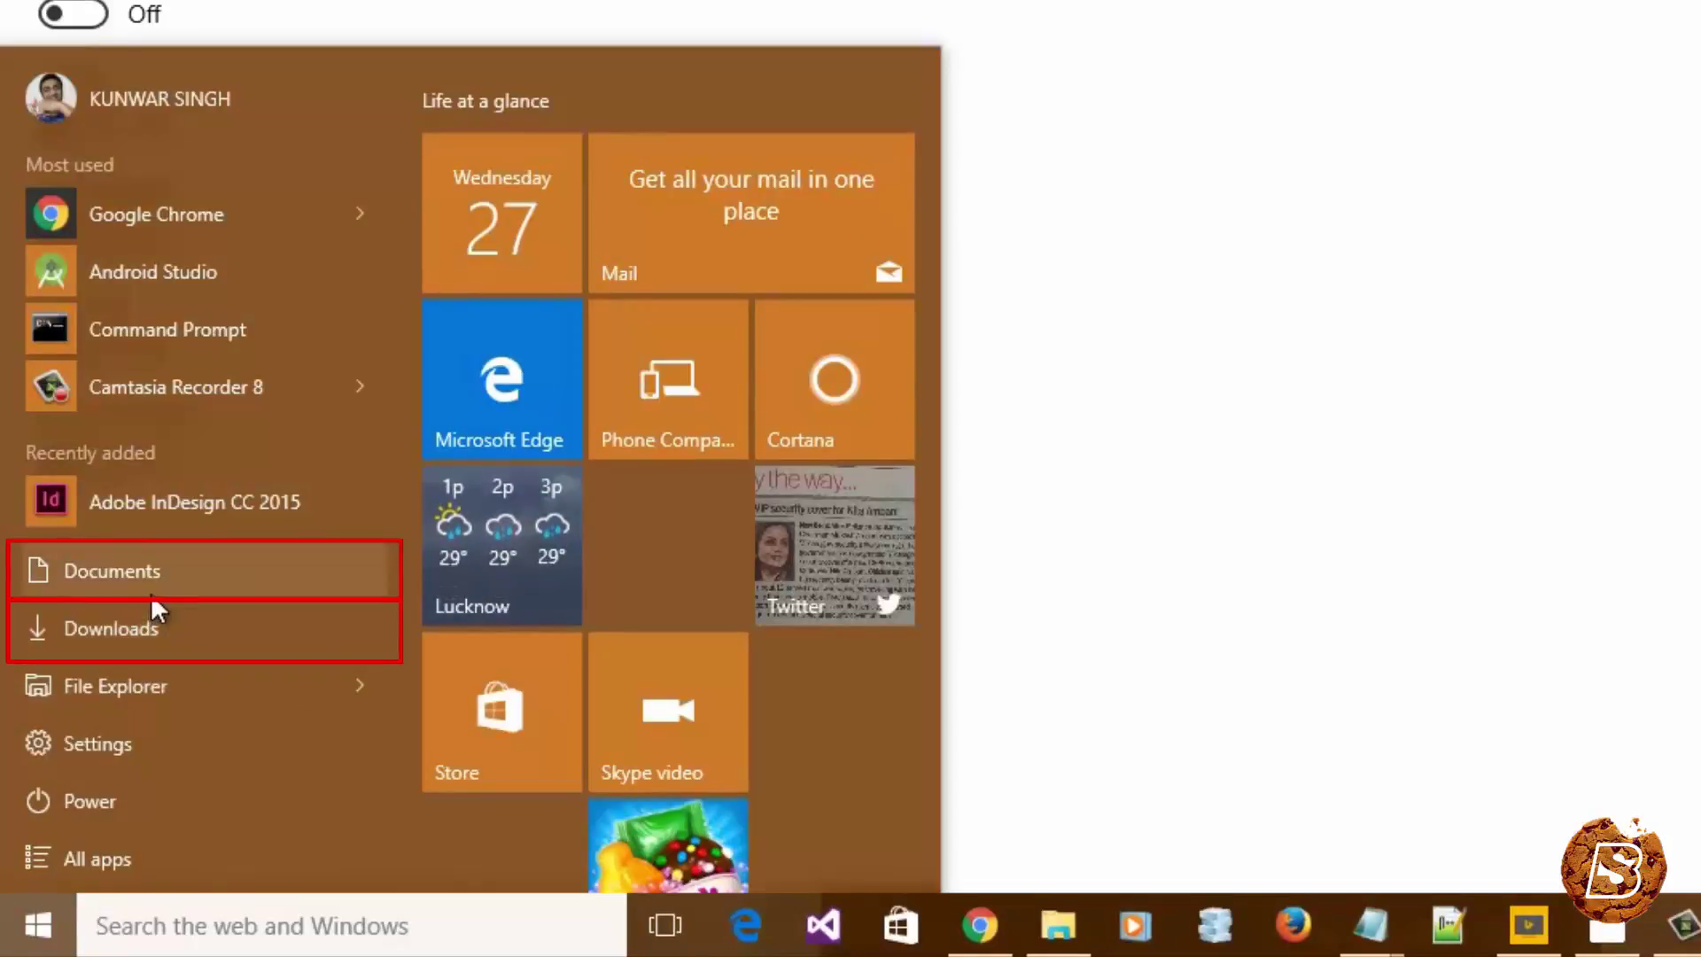
pyautogui.click(1322, 73)
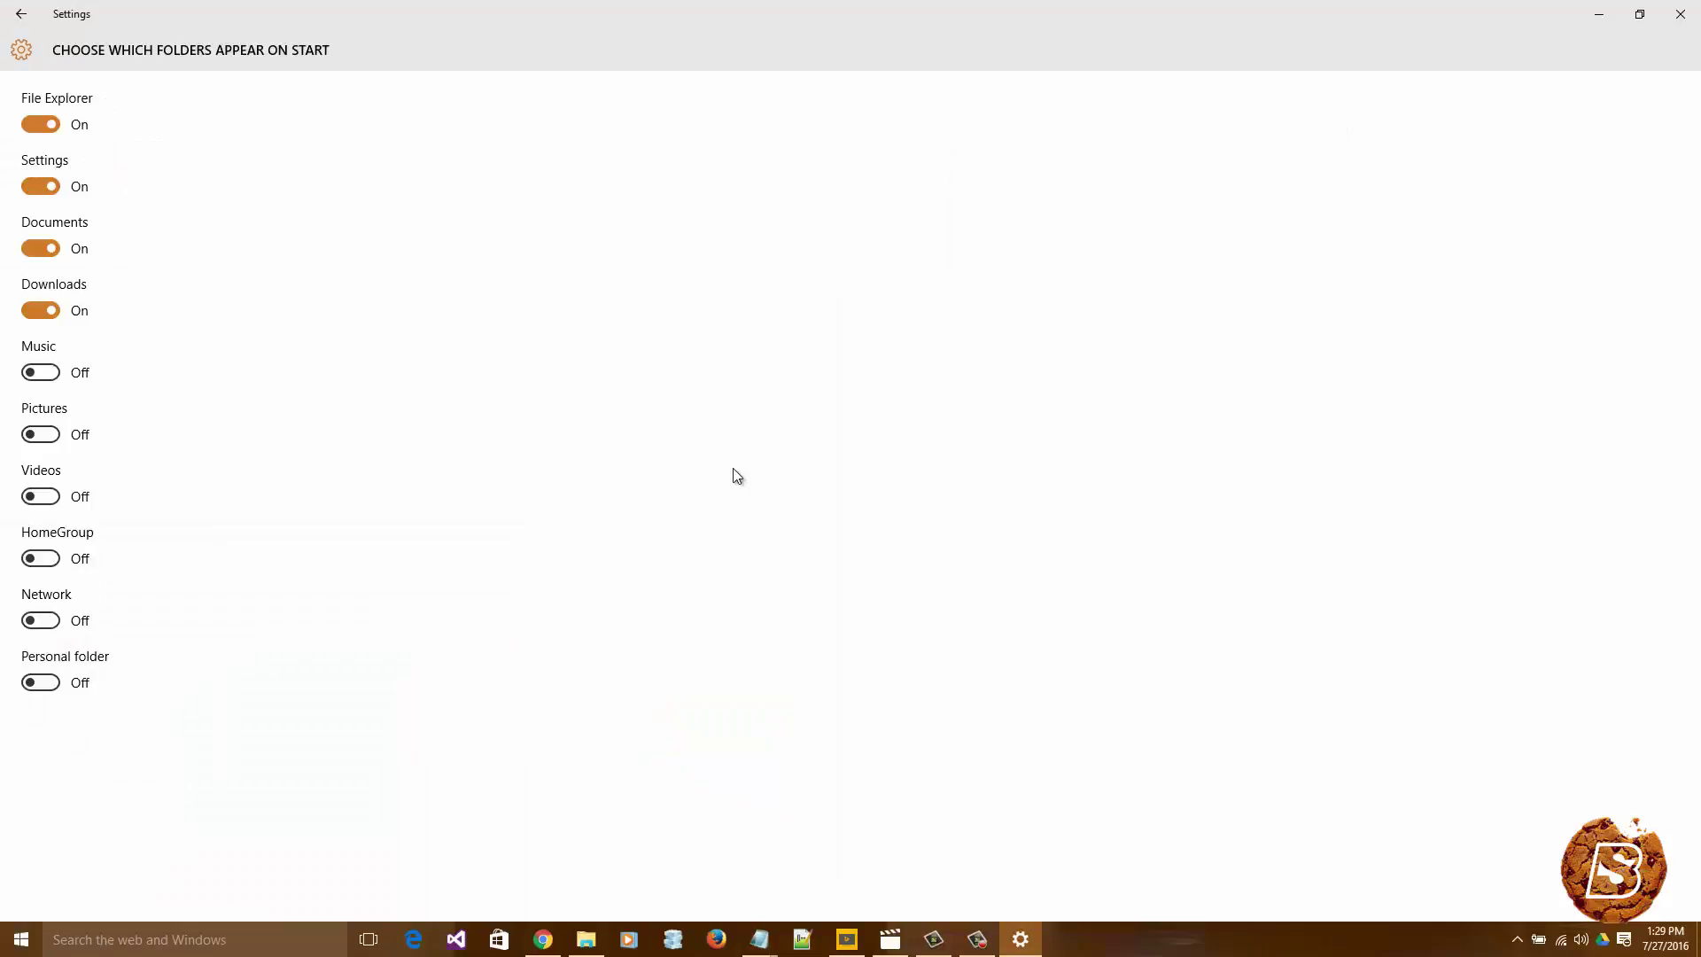